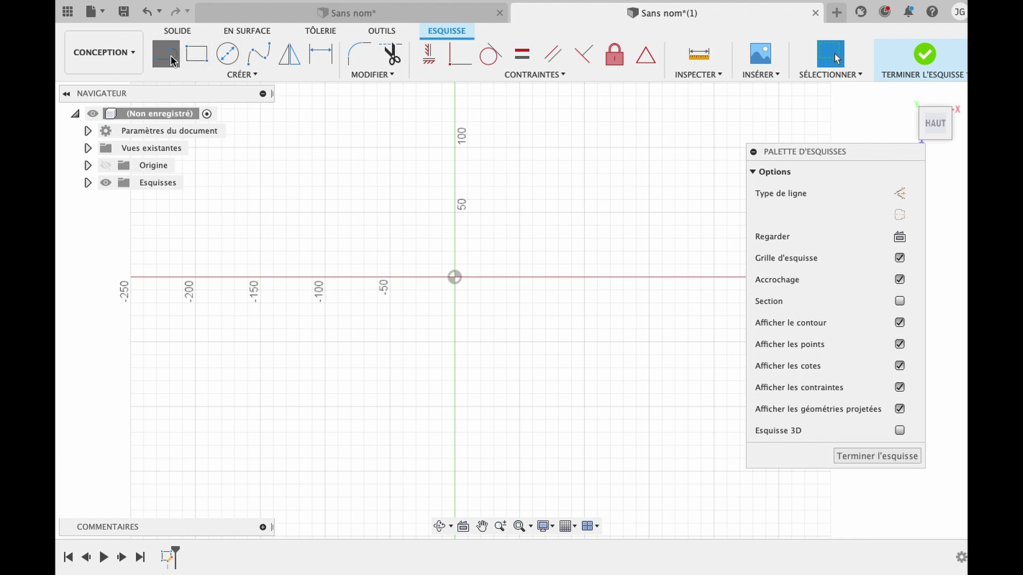
- Draw a 34 mm line from the sketch origin up and to the left, at about 130° from the horizontal axis
left_click(166, 53)
left_click(454, 277)
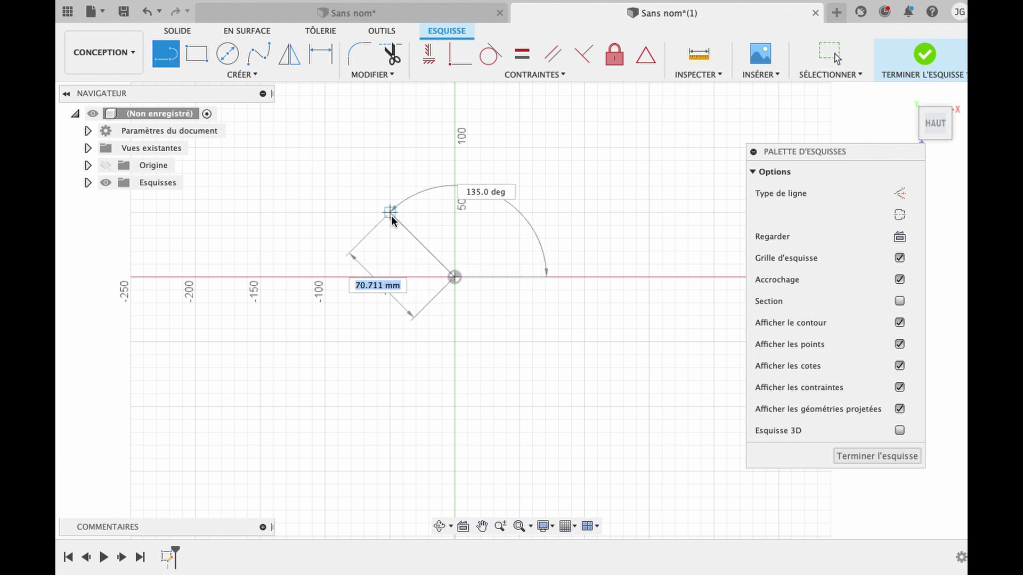
type("34")
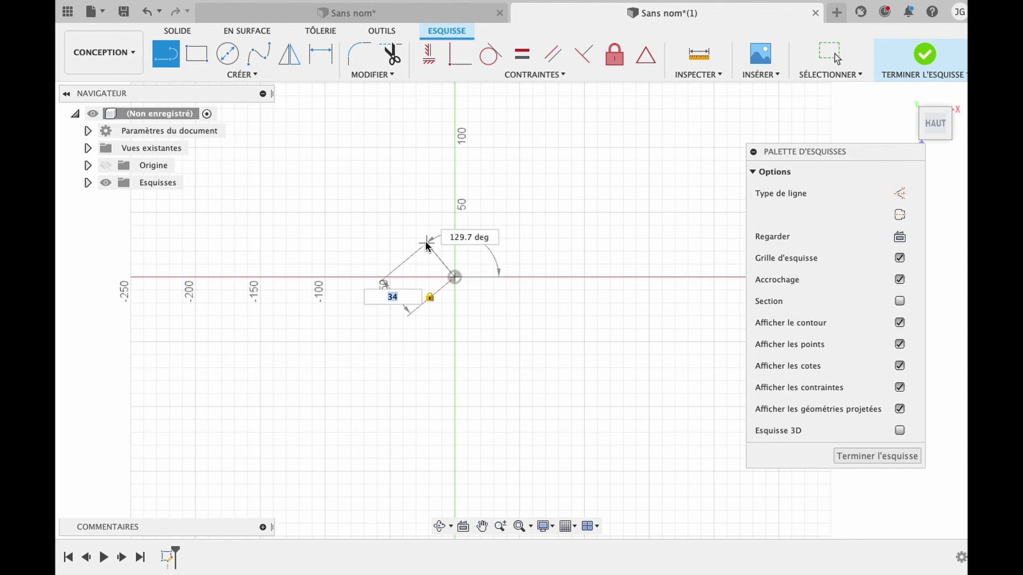
left_click(425, 244)
scroll(427, 247, "up", 5)
scroll(426, 246, "right", 5)
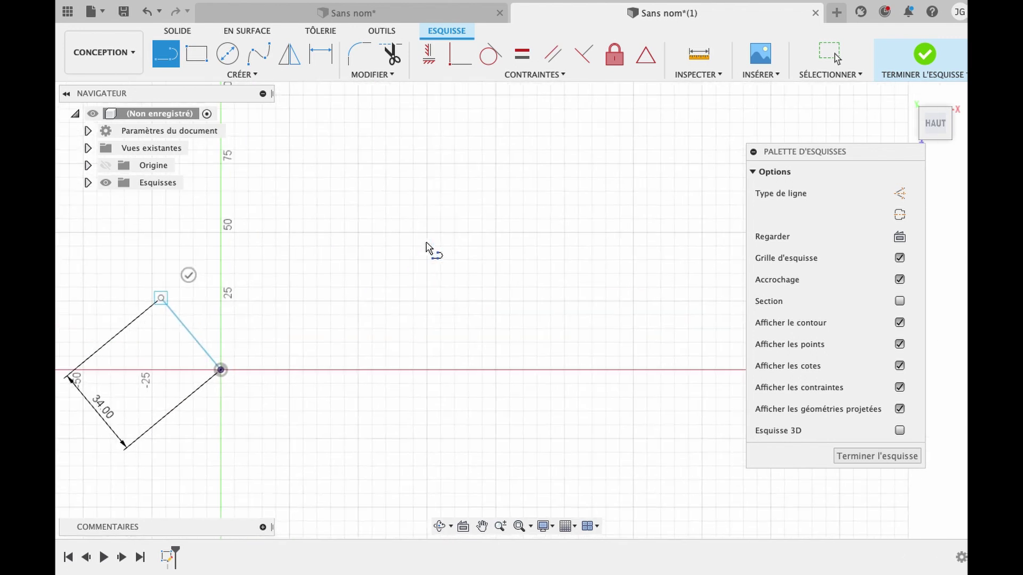
scroll(427, 248, "down", 2)
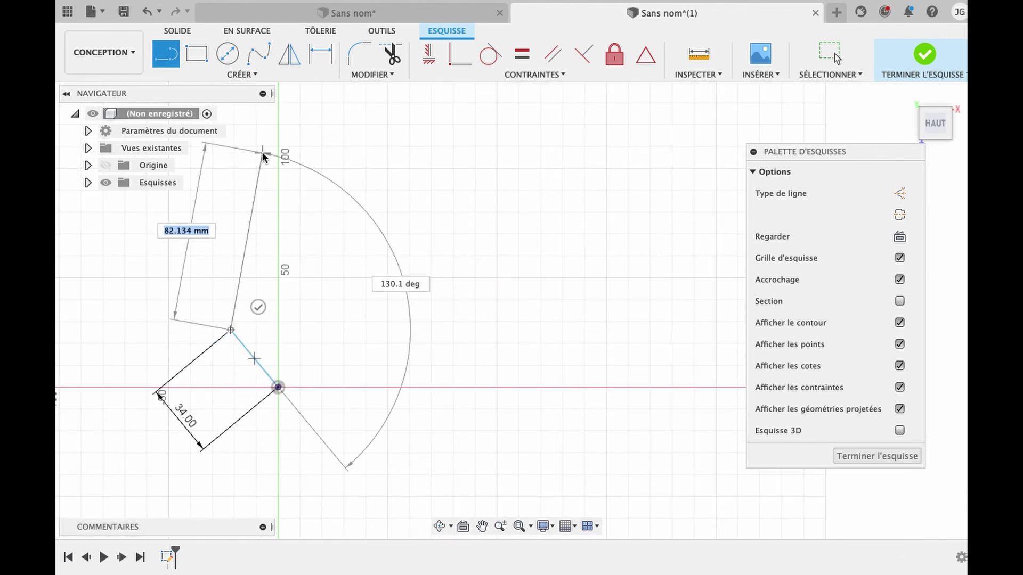
key("Escape")
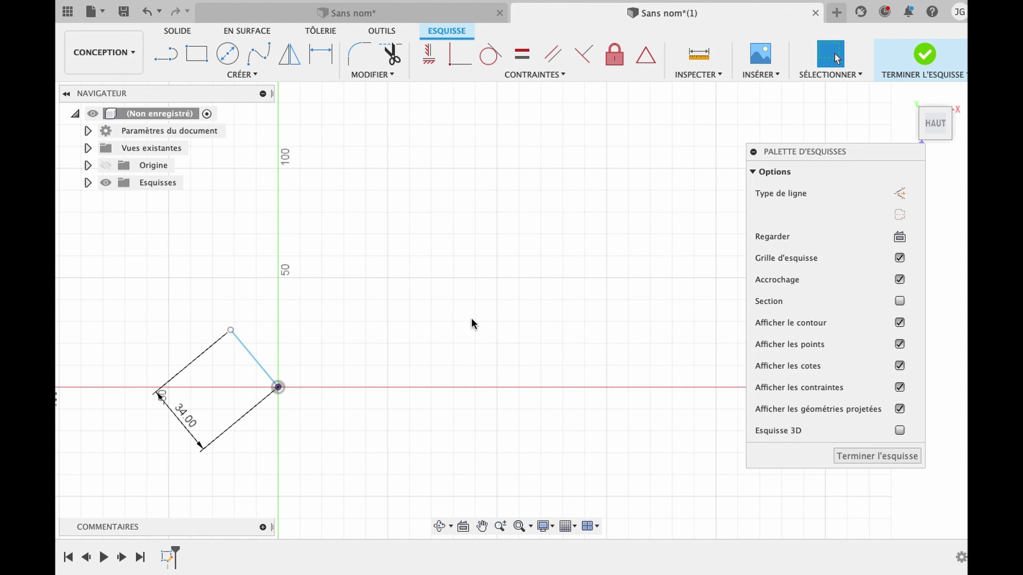
- Draw a 113 mm horizontal construction line to the right from the upper end of the 34 mm line
key("l")
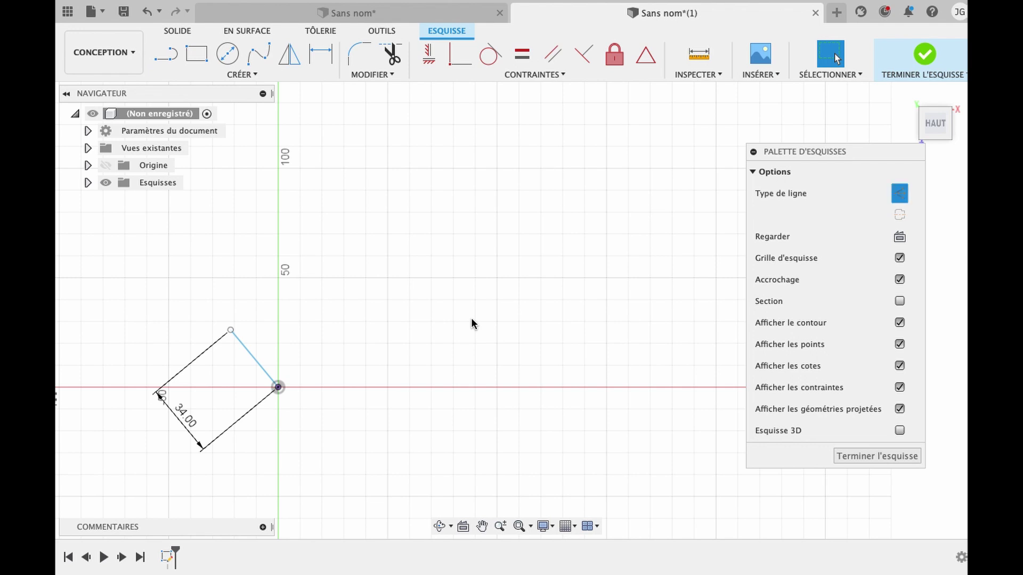
left_click(171, 55)
left_click(230, 331)
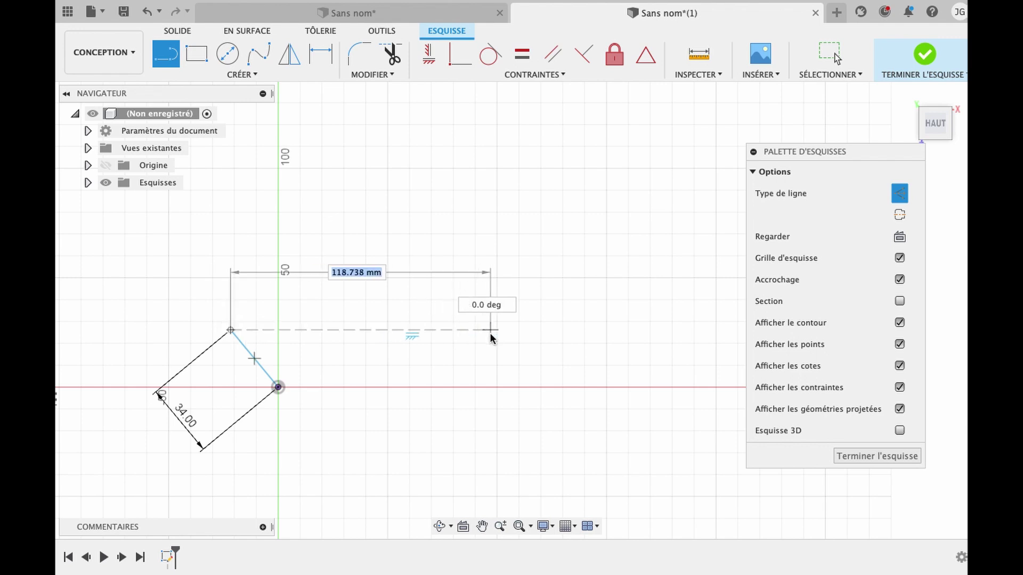
type("113")
key("Tab")
key("Return")
key("Escape")
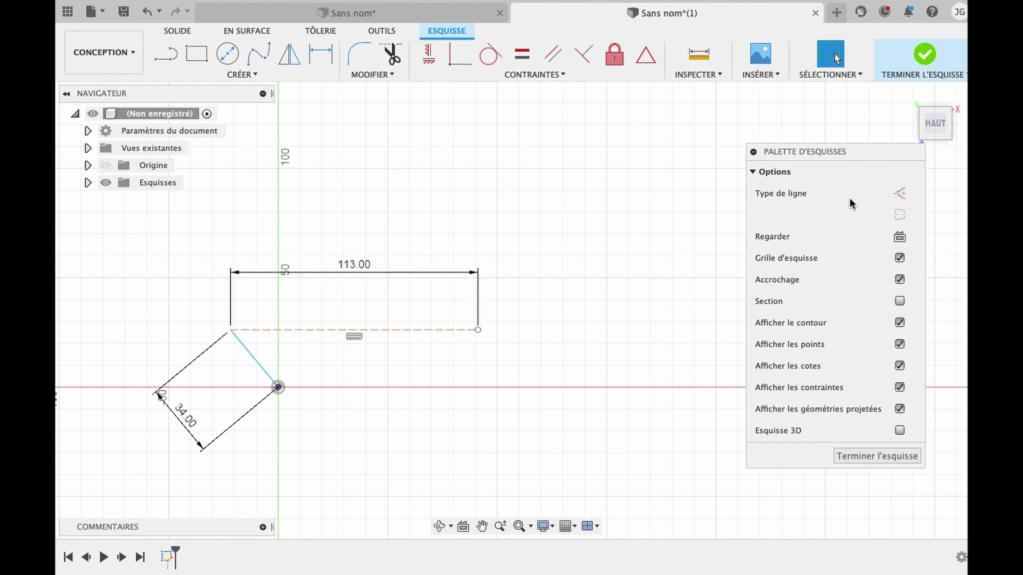
- Draw a sloped line about 130 mm long from the left vertex to a point directly above the construction line's right end
left_click(165, 54)
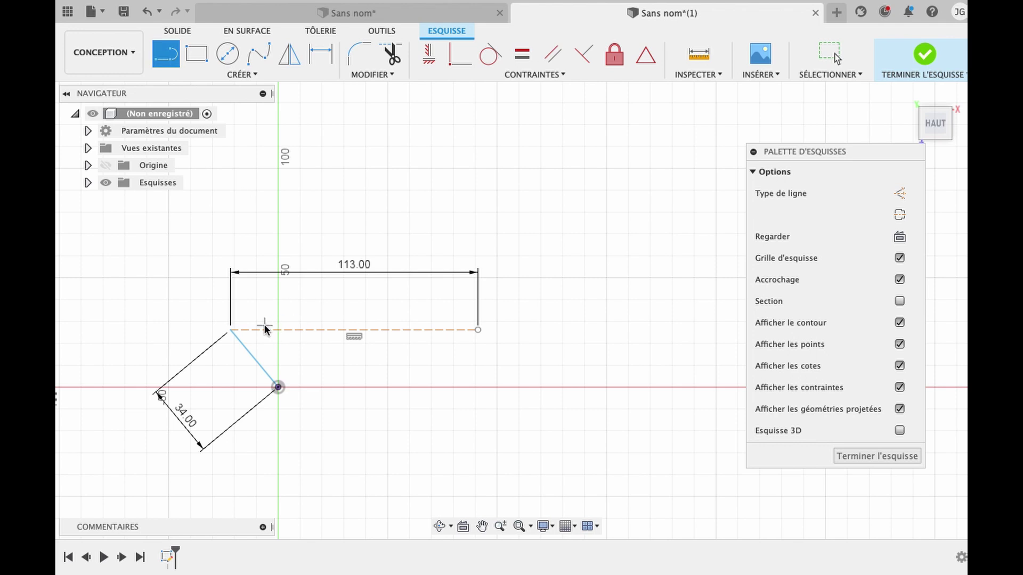
left_click(230, 331)
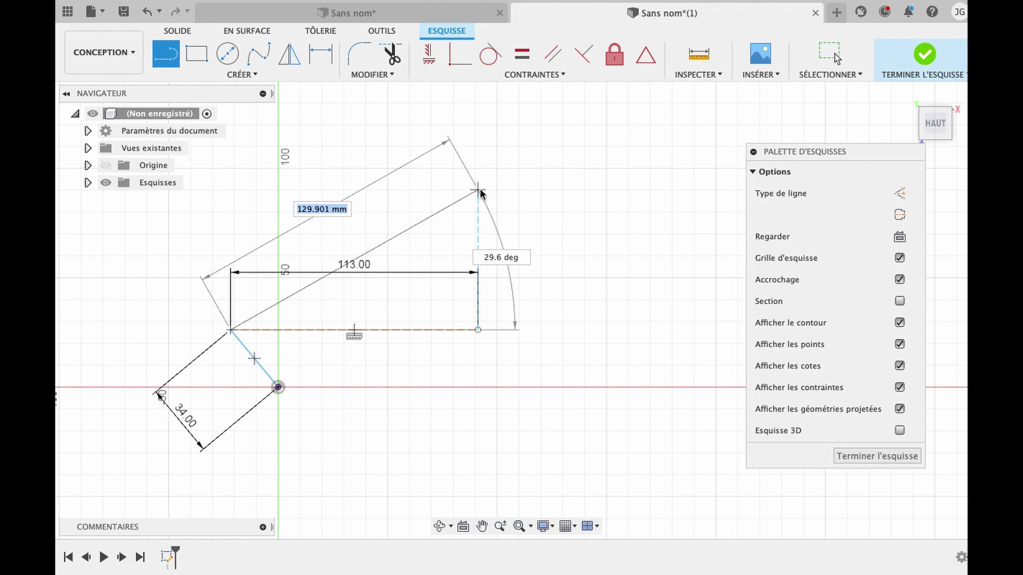
left_click(479, 189)
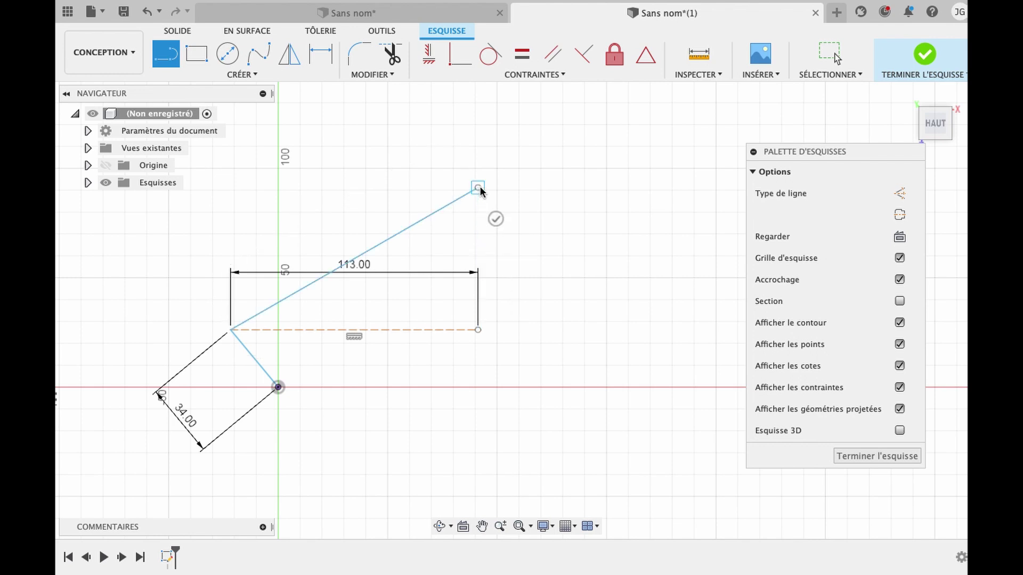
- Continue the outline with a 140 mm line to the right, parallel to the construction line
type("140")
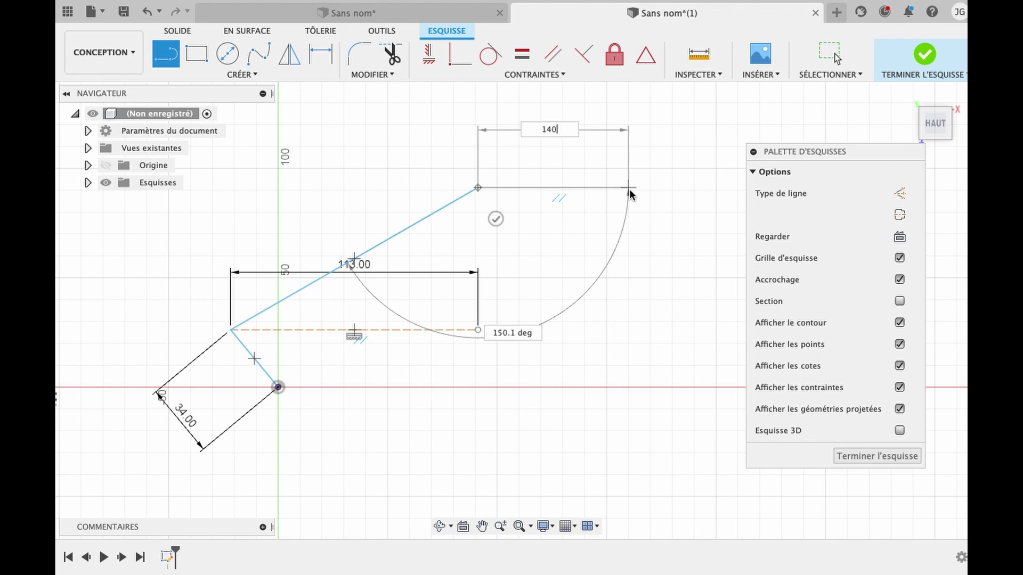
key("Return")
key("Escape")
- From the right end of the 140 mm line, draw two perpendicular 48 mm lines, one up-right and one down-right
scroll(630, 194, "right", 10)
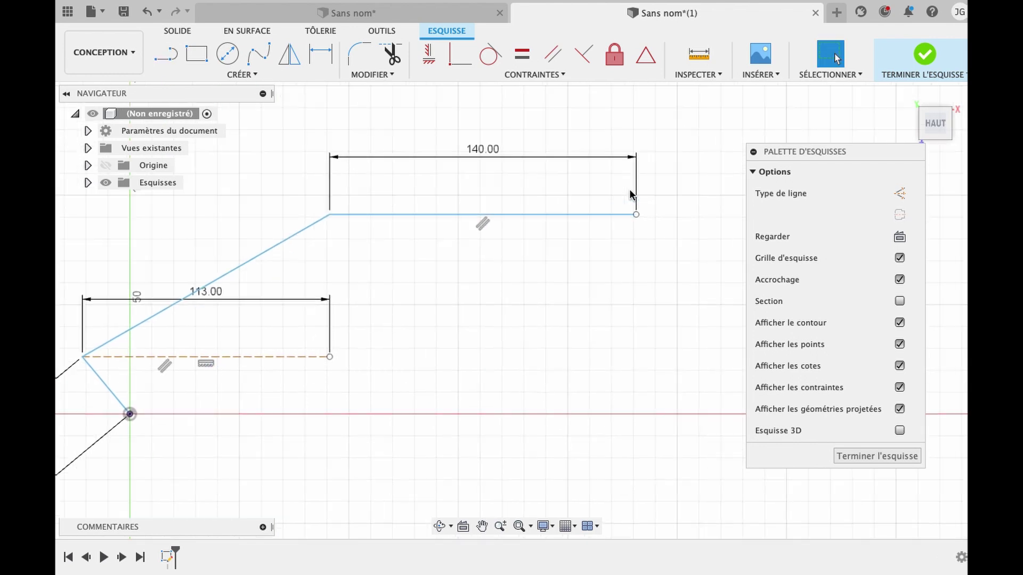
left_click(162, 56)
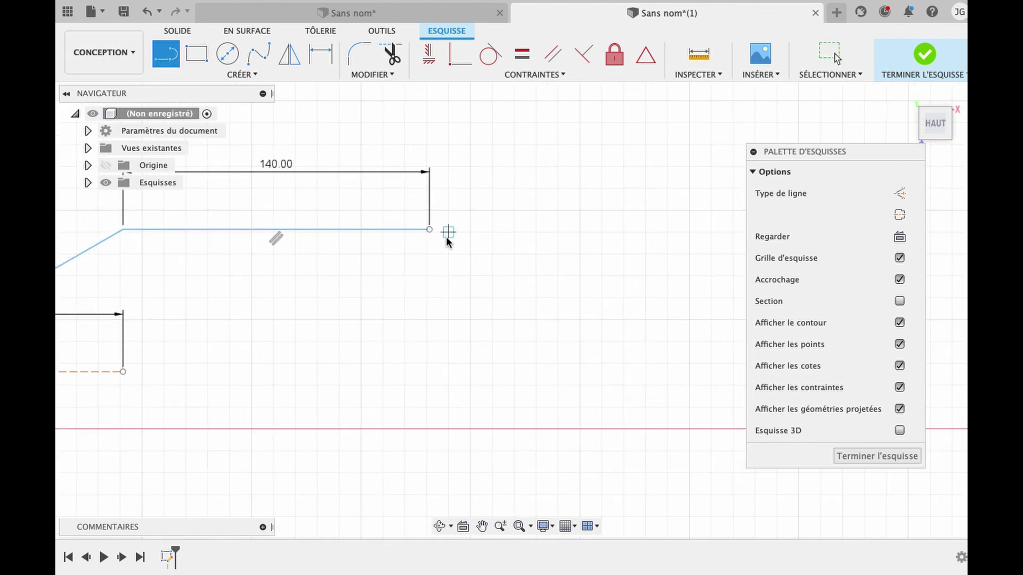
left_click(429, 229)
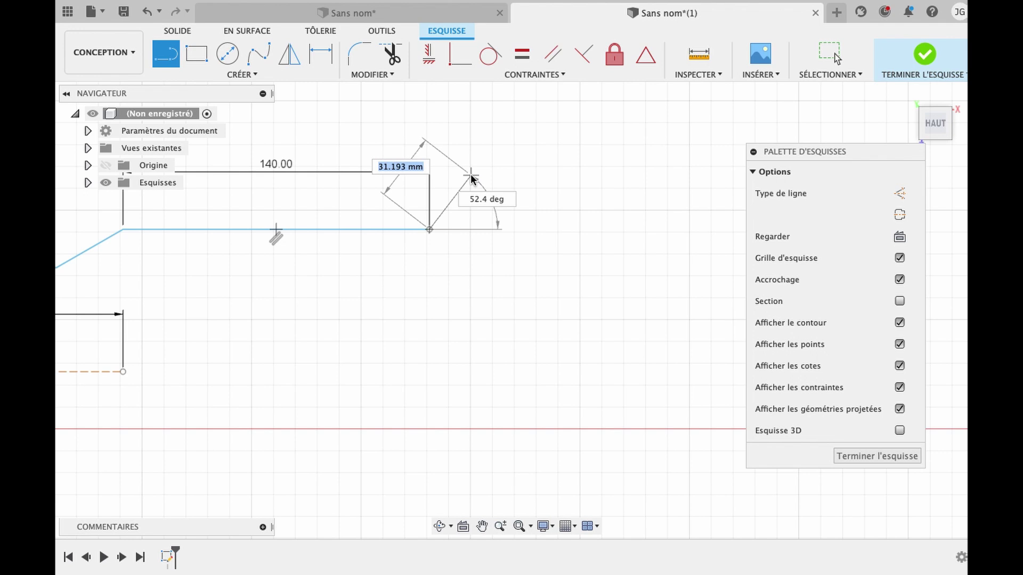
type("48")
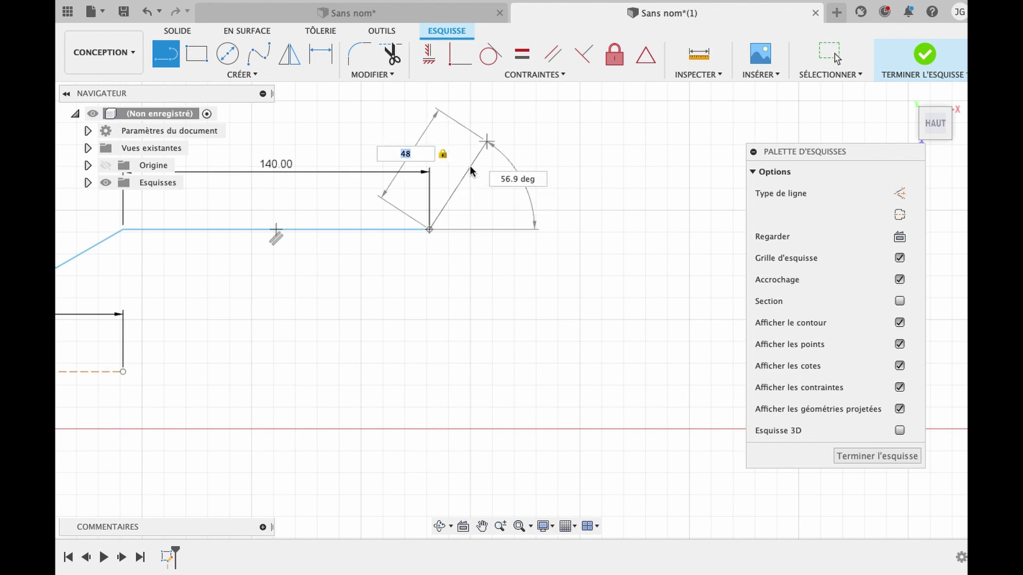
left_click(498, 156)
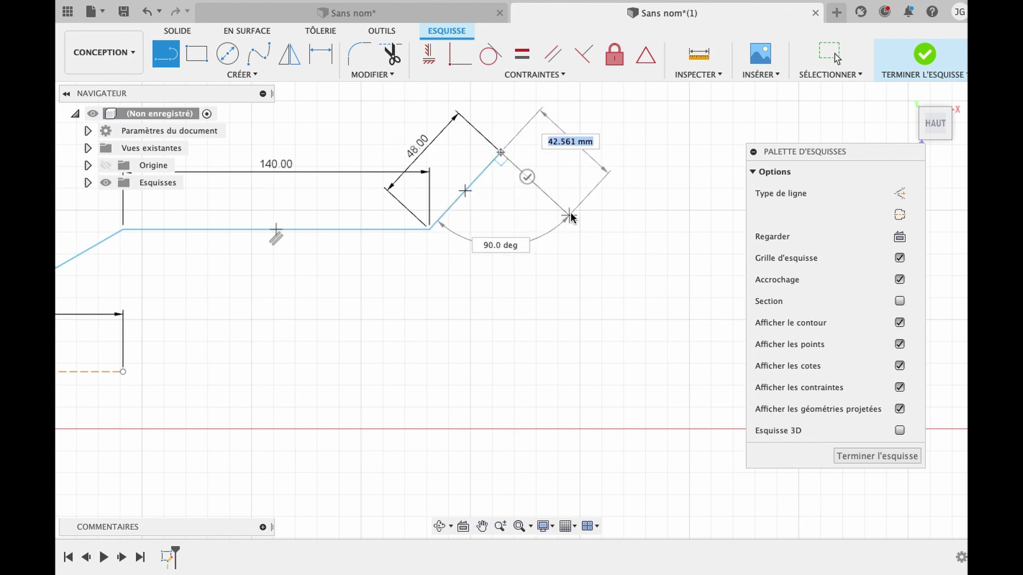
type("48")
key("Return")
key("Escape")
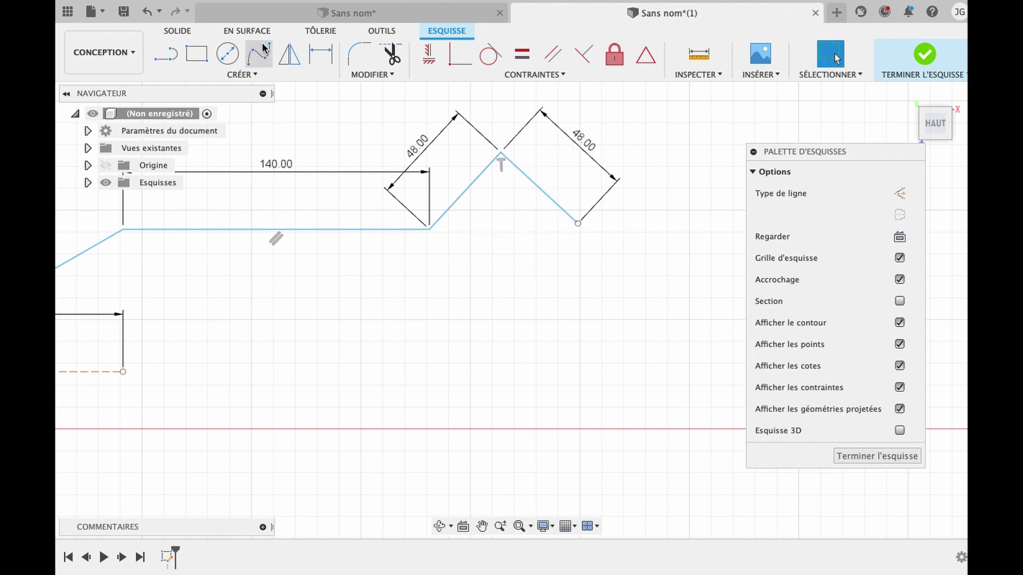
- Draw a third 48 mm line down and to the left, perpendicular to the previous segment
left_click(165, 53)
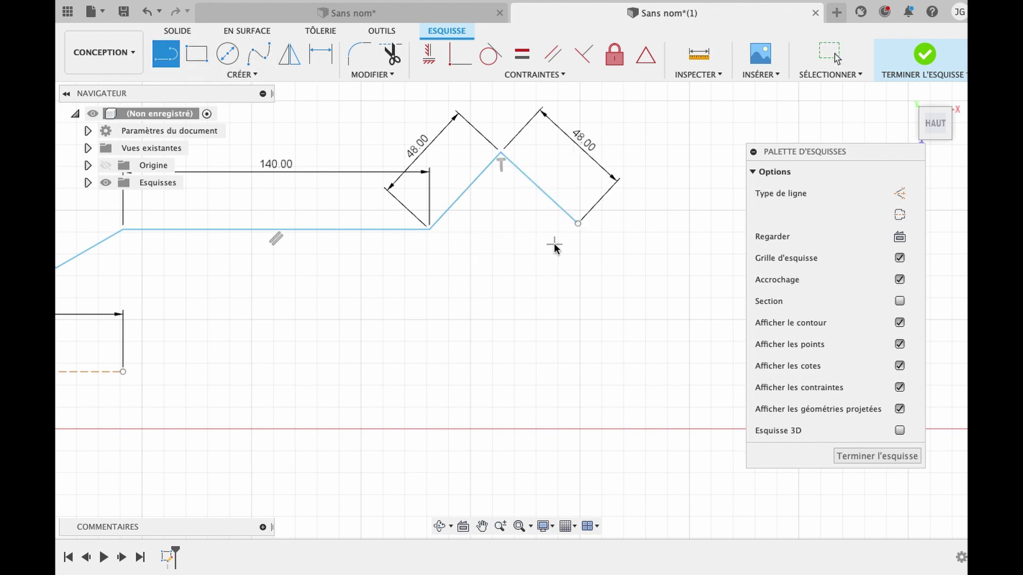
left_click(578, 224)
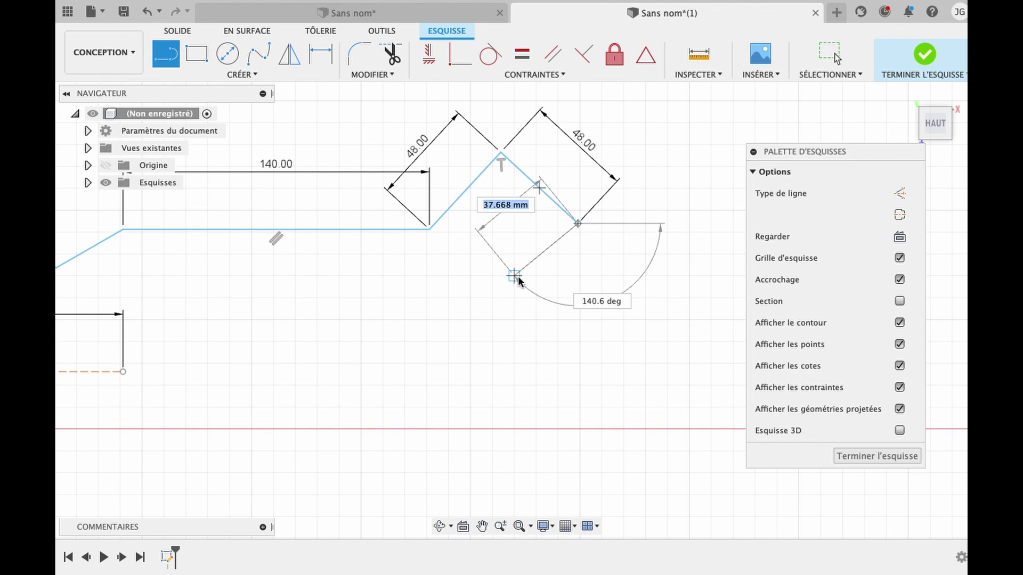
type("48")
key("Tab")
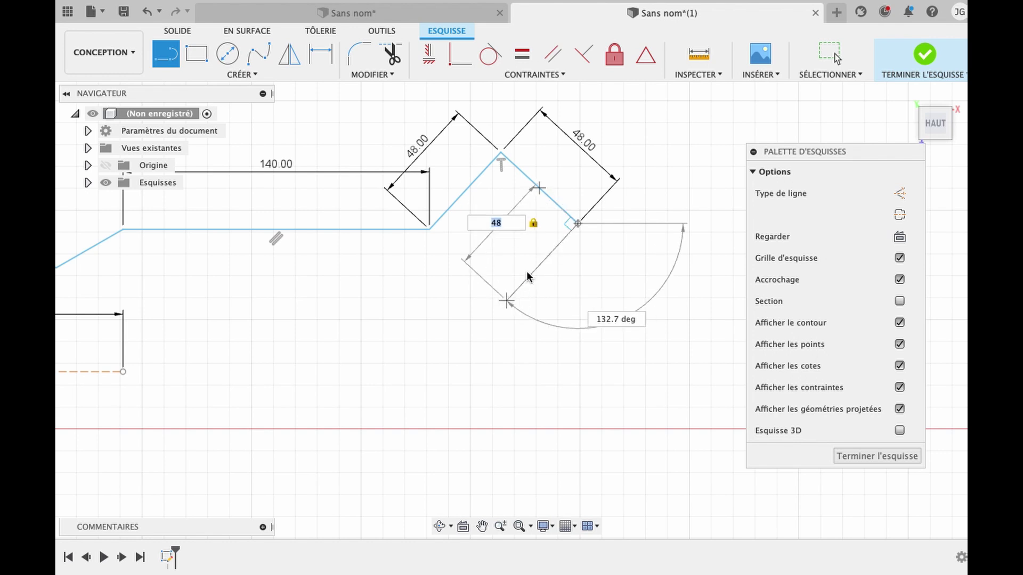
left_click(527, 275)
- Draw a 90 mm line from the last endpoint down and to the right, ending at the horizontal axis
scroll(526, 276, "down", 3)
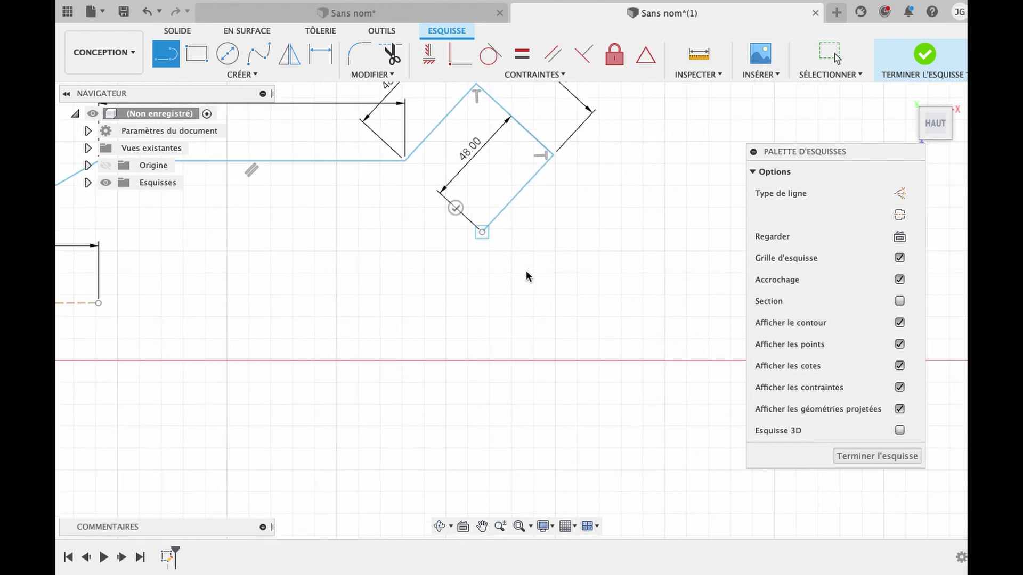
left_click(172, 55)
left_click(482, 233)
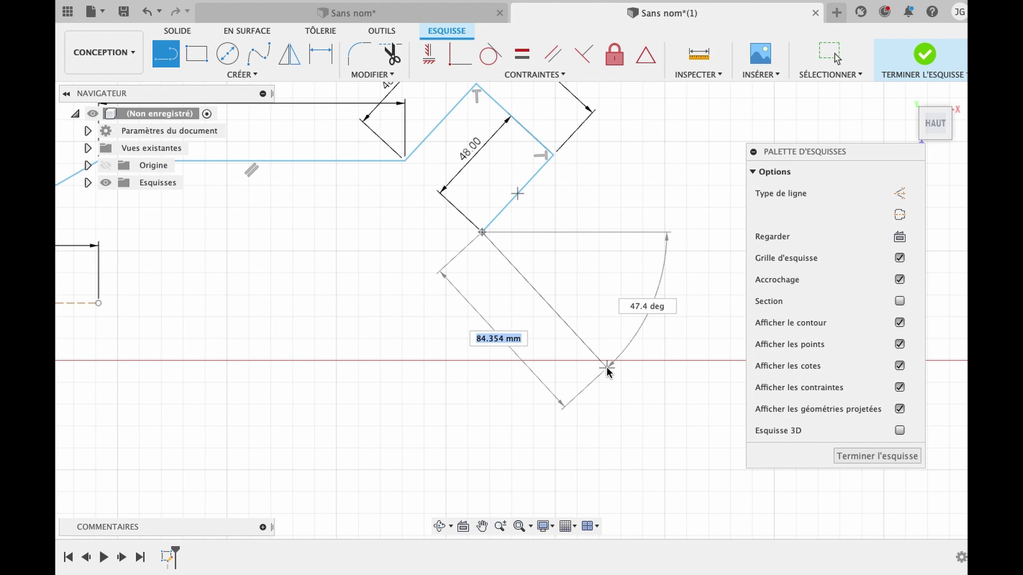
type("90")
key("Tab")
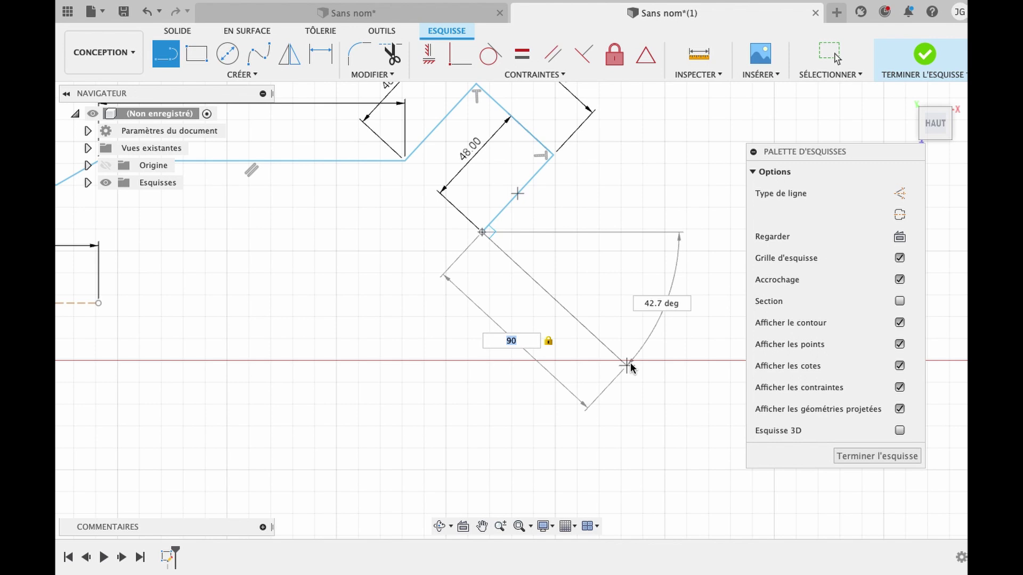
left_click(630, 359)
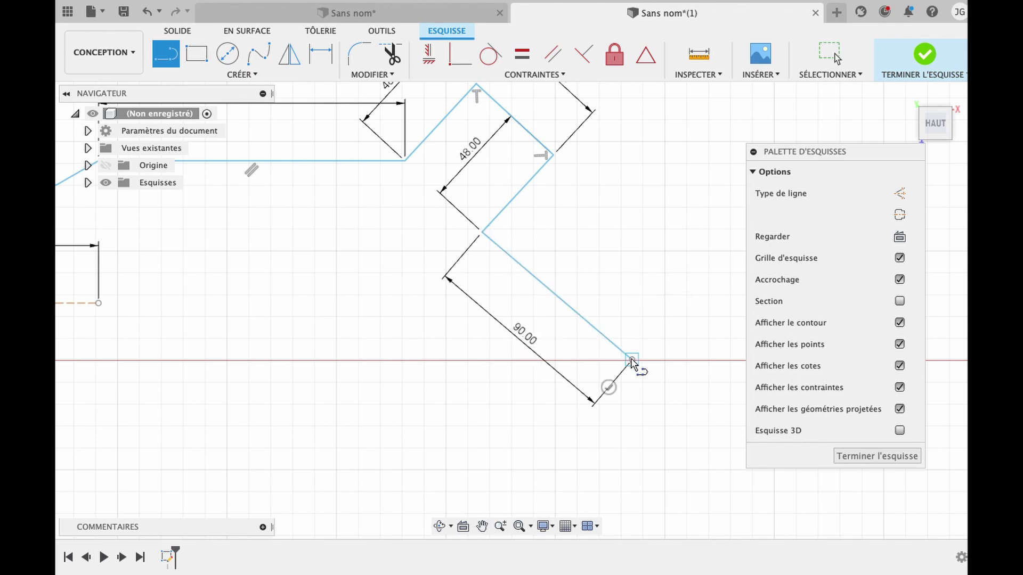
- Close the profile with a base line from the 90 mm line's lower end back to the sketch origin
scroll(59, 347, "down", 3)
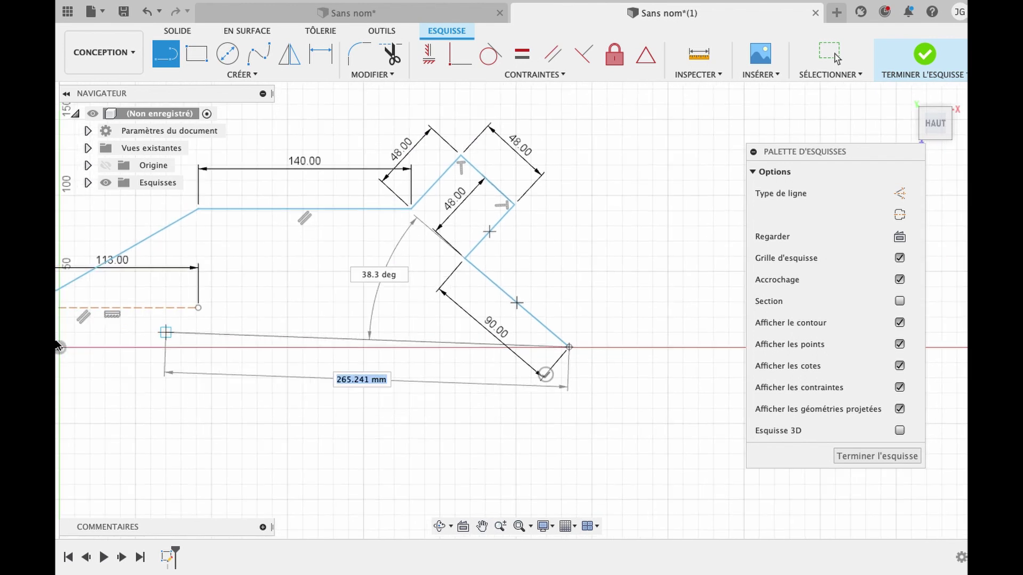
scroll(106, 342, "left", 3)
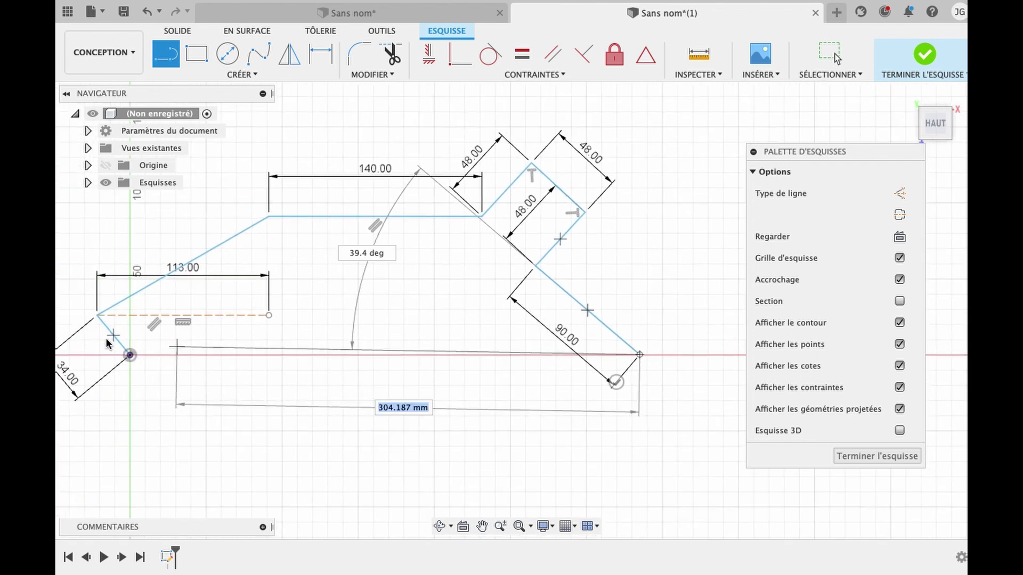
left_click(130, 355)
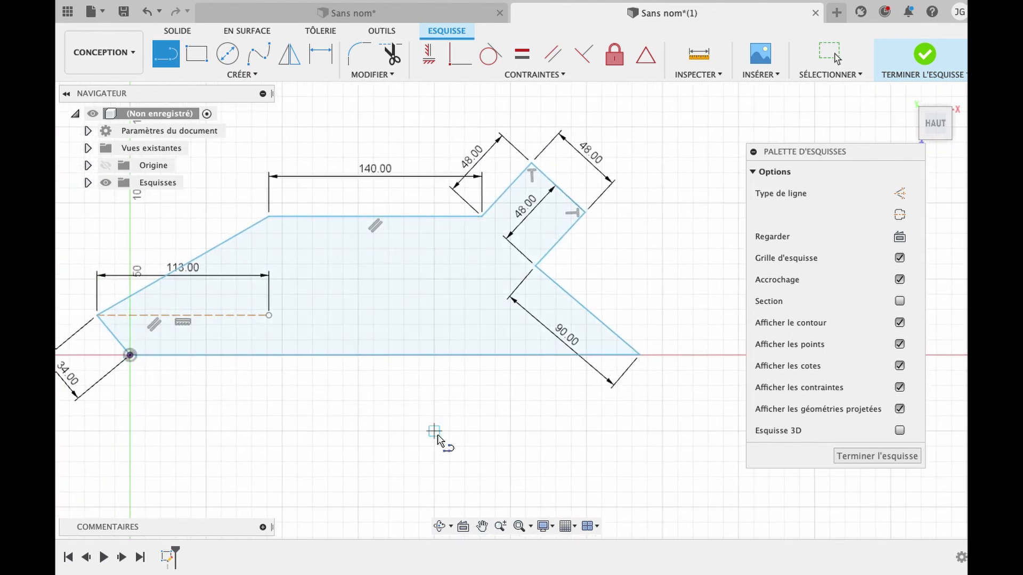
key("Escape")
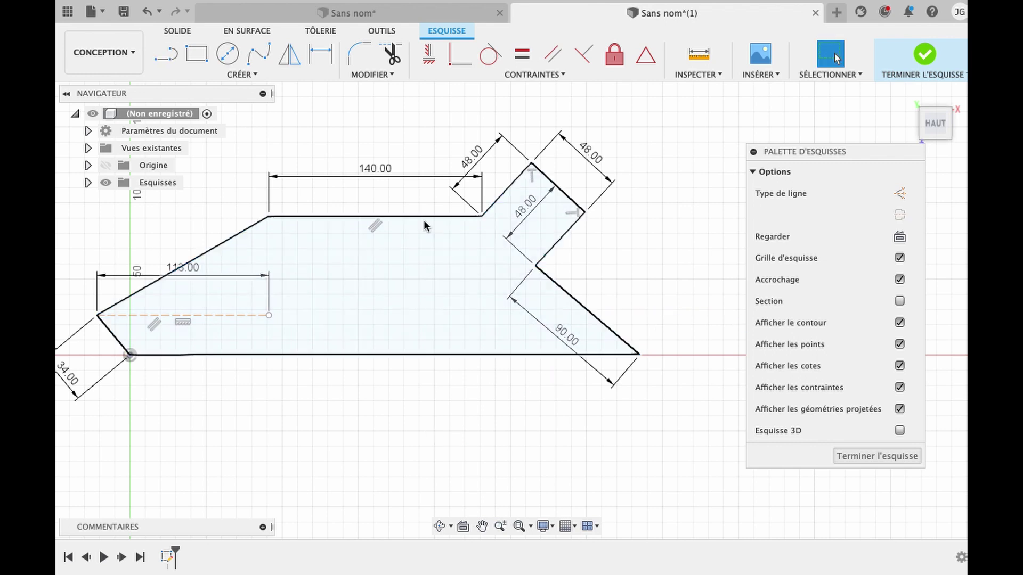
- Move the vertex joining the sloped line and the 140 mm line slightly up and to the left, and finish the sketch
left_click(257, 228)
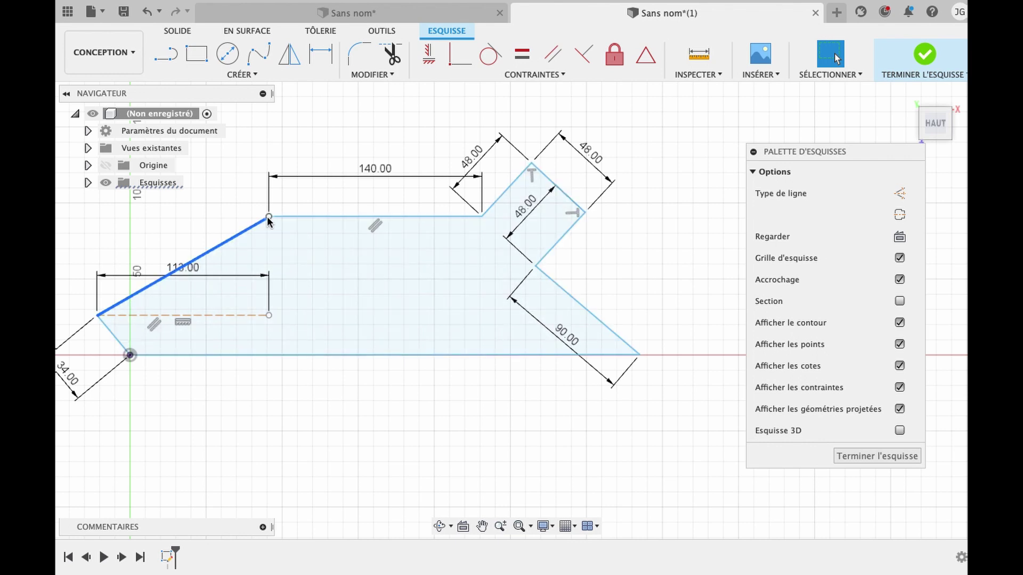
mouse_move(268, 217)
left_mouse_down()
mouse_move(240, 192)
mouse_move(275, 221)
mouse_move(233, 207)
left_mouse_up()
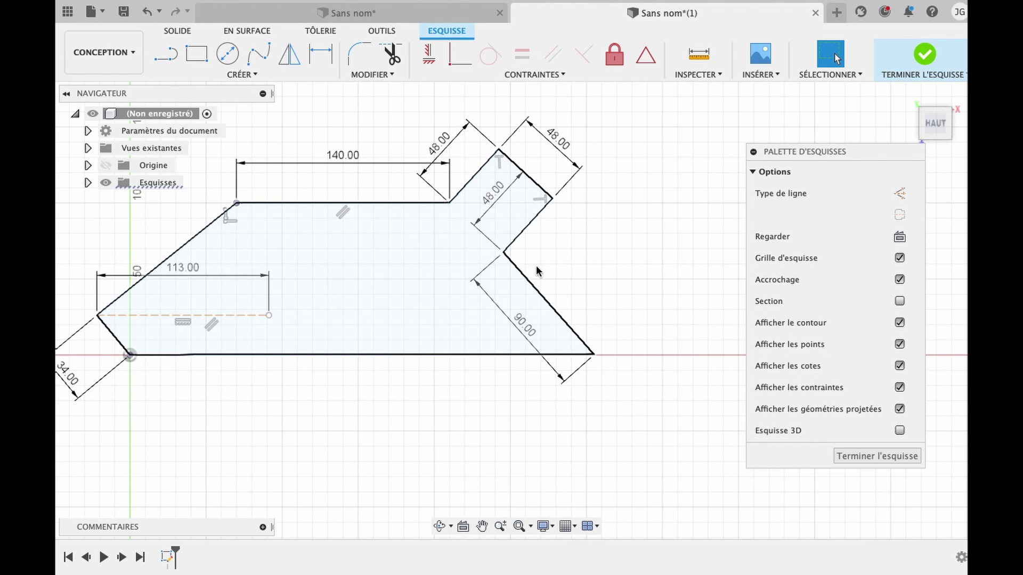
left_click(905, 455)
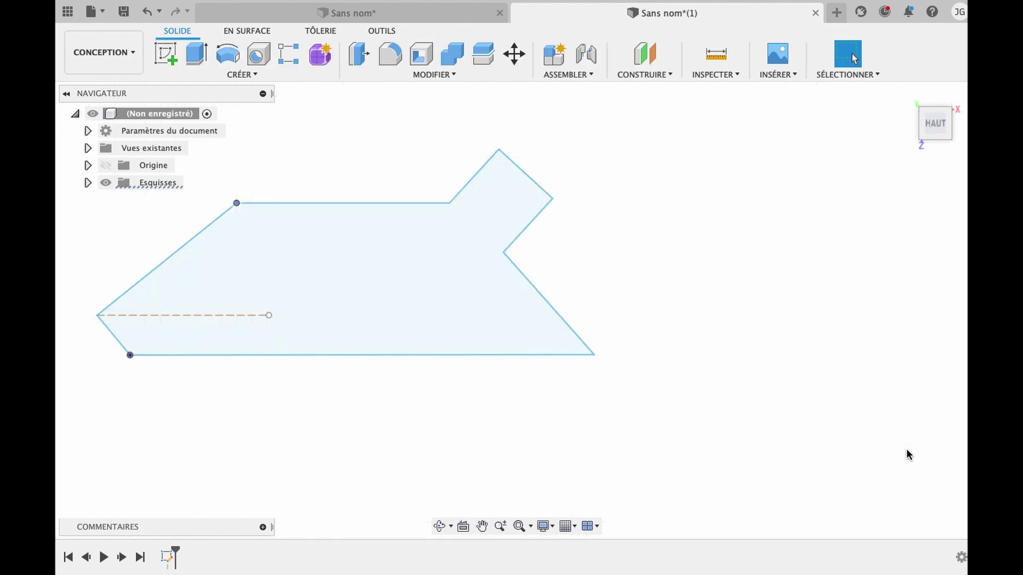
- Extrude the closed profile 36 mm on one side as a new body
left_click(429, 274)
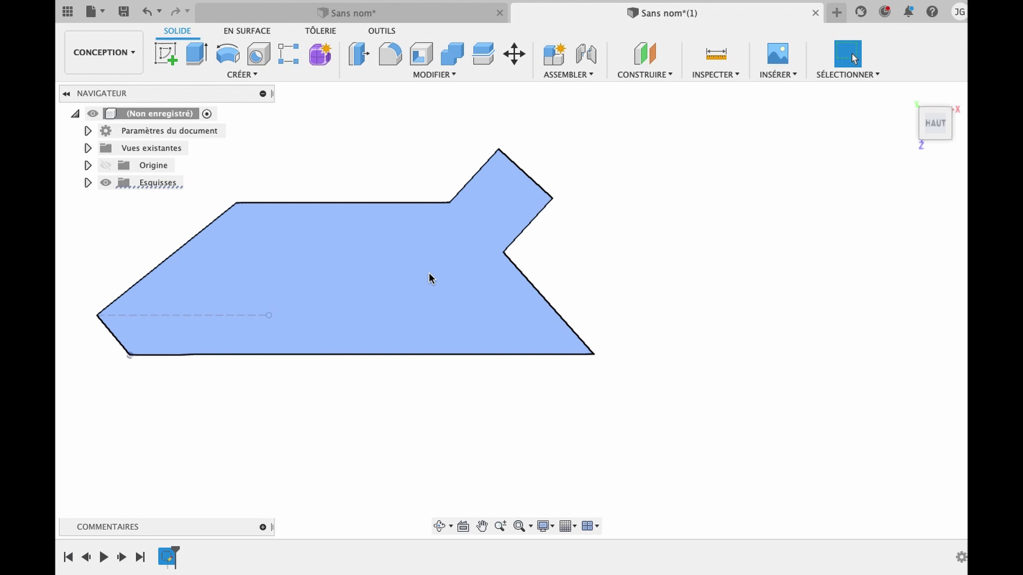
type("e10")
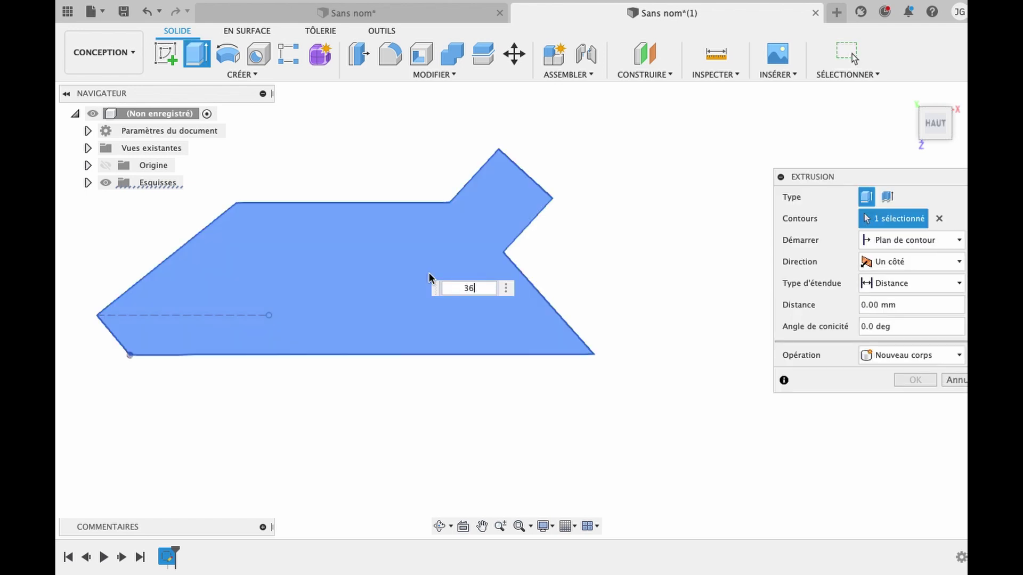
key("Return")
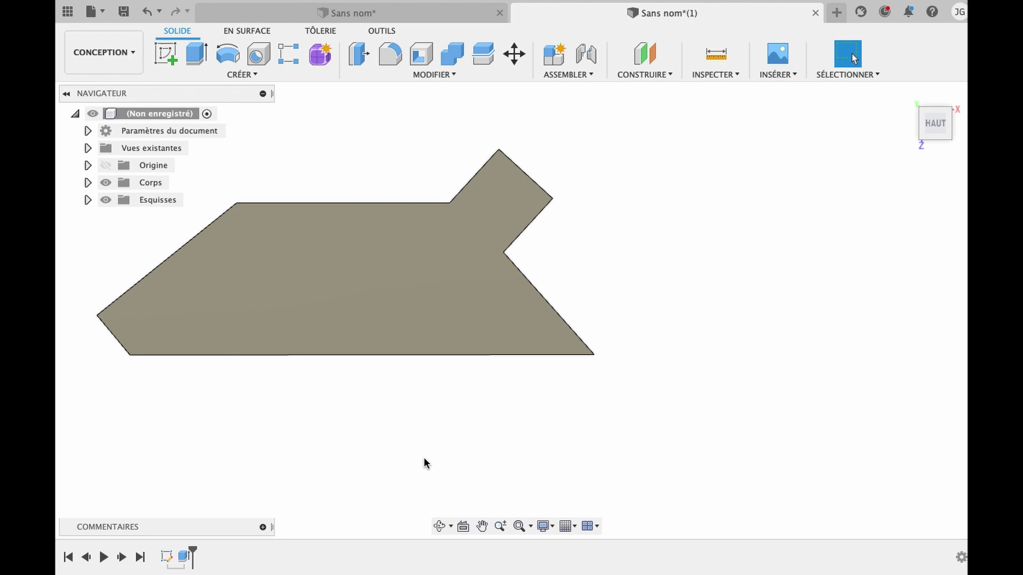
- Shell the extruded body with a 3 mm internal thickness, leaving the long straight base side face open
left_click(439, 527)
left_click_drag(461, 272, 472, 200)
key("Escape")
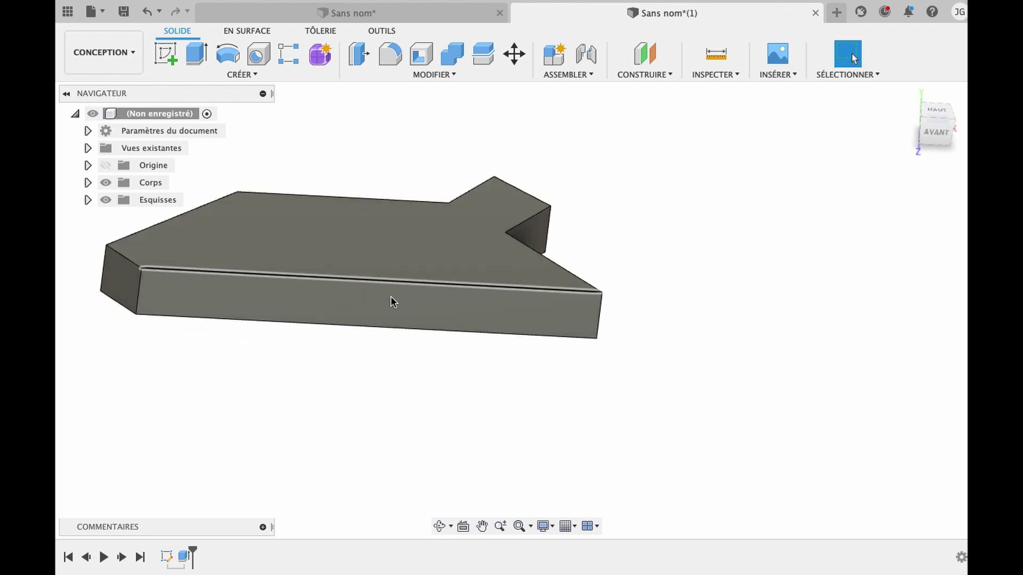
left_click(349, 313)
left_click(421, 53)
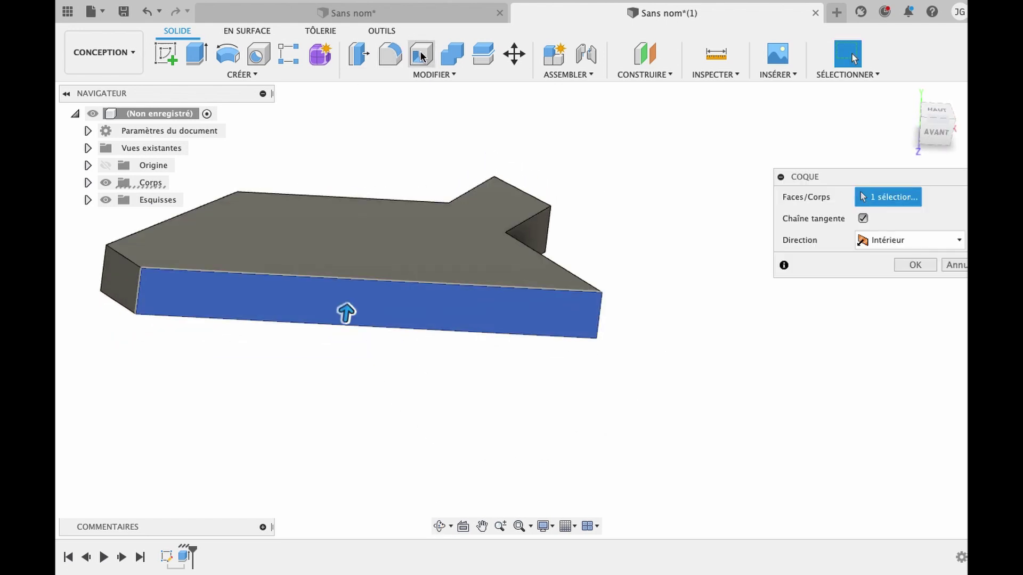
type("3")
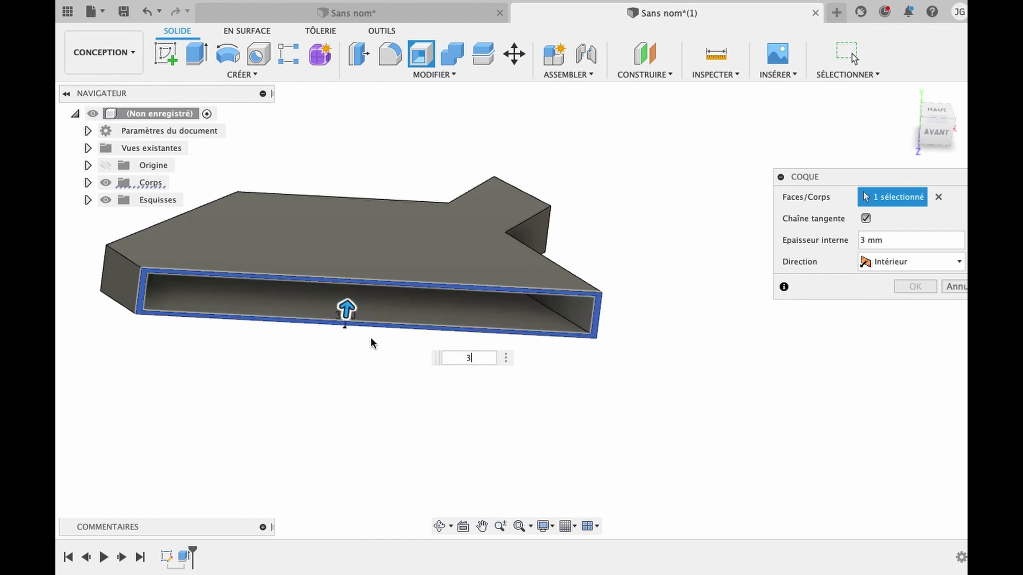
key("Return")
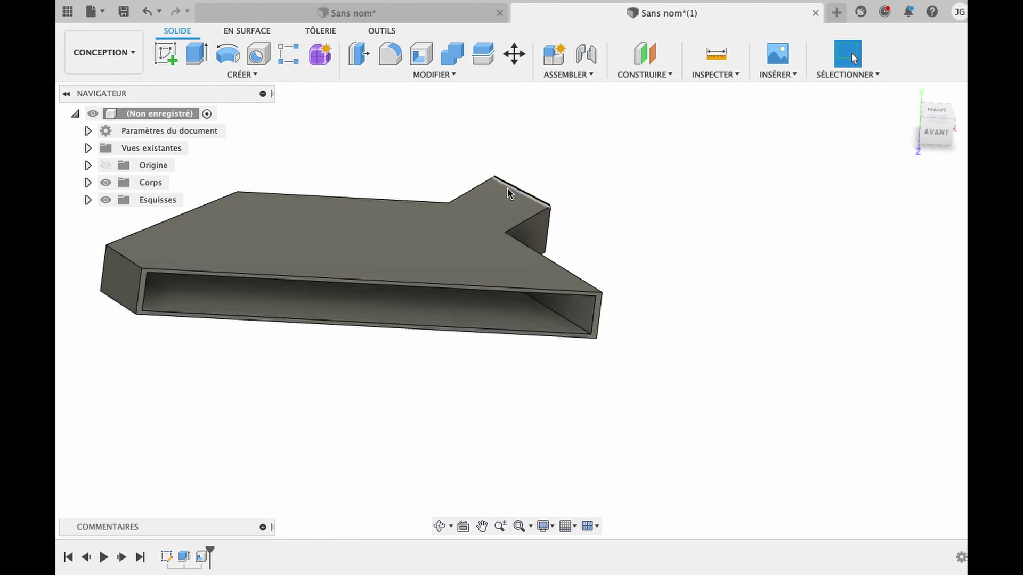
- Create a construction plane offset 15 mm from the horizontal origin plane
left_click(639, 74)
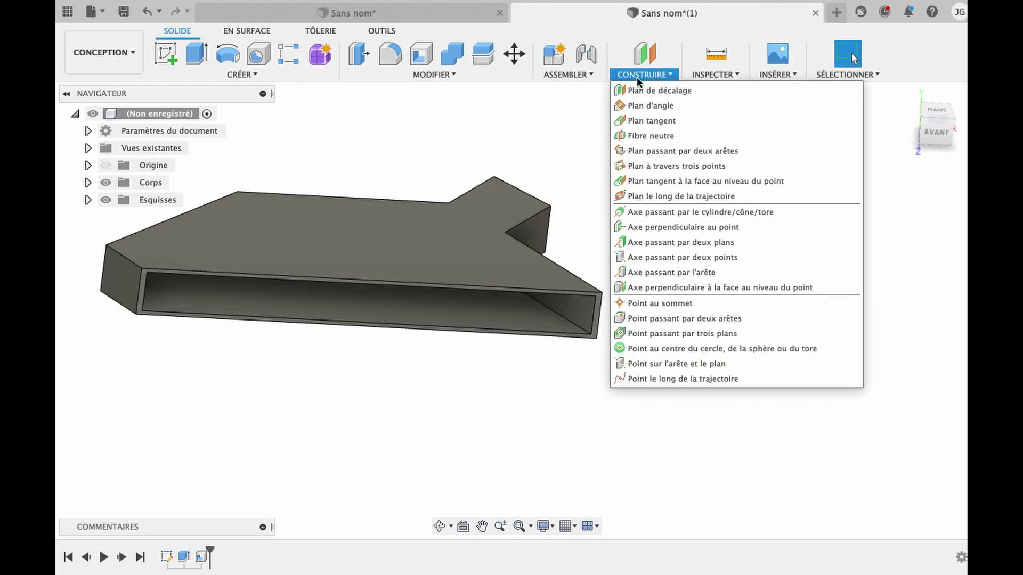
left_click(647, 95)
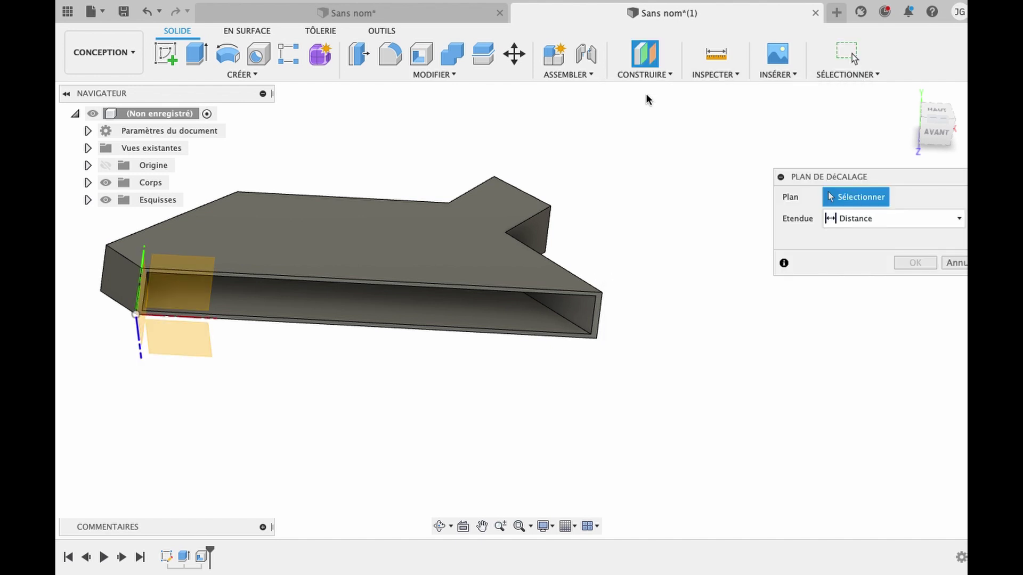
left_click(194, 344)
type("15")
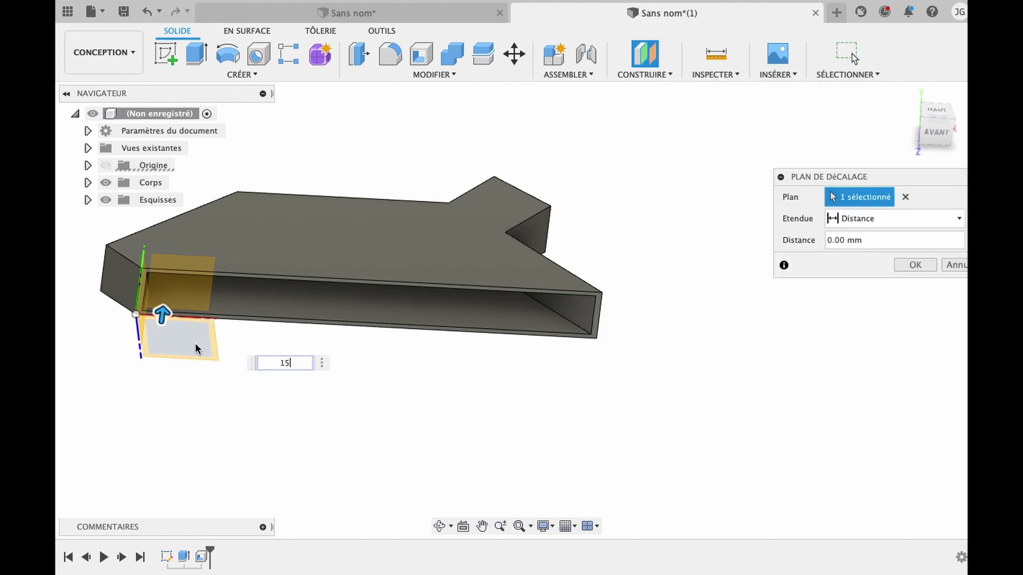
key("Return")
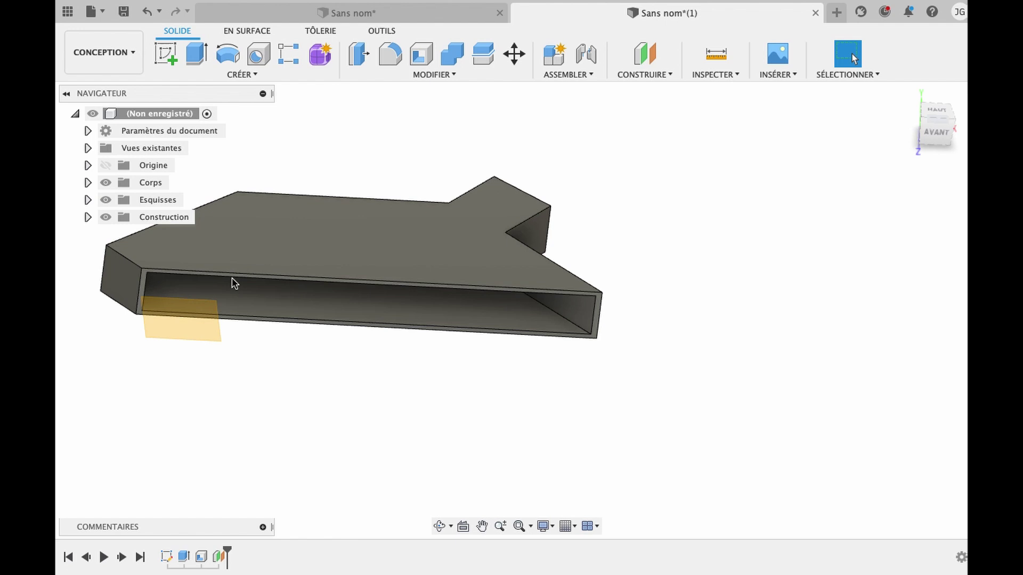
- Split the shelled body using the offset construction plane as the splitting tool
left_click(485, 60)
left_click(437, 235)
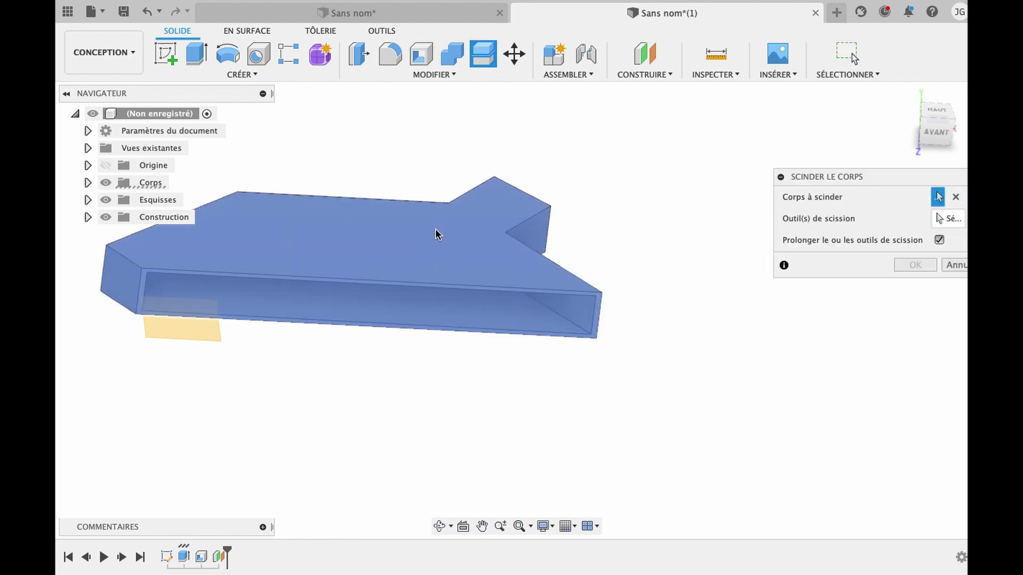
left_click(951, 223)
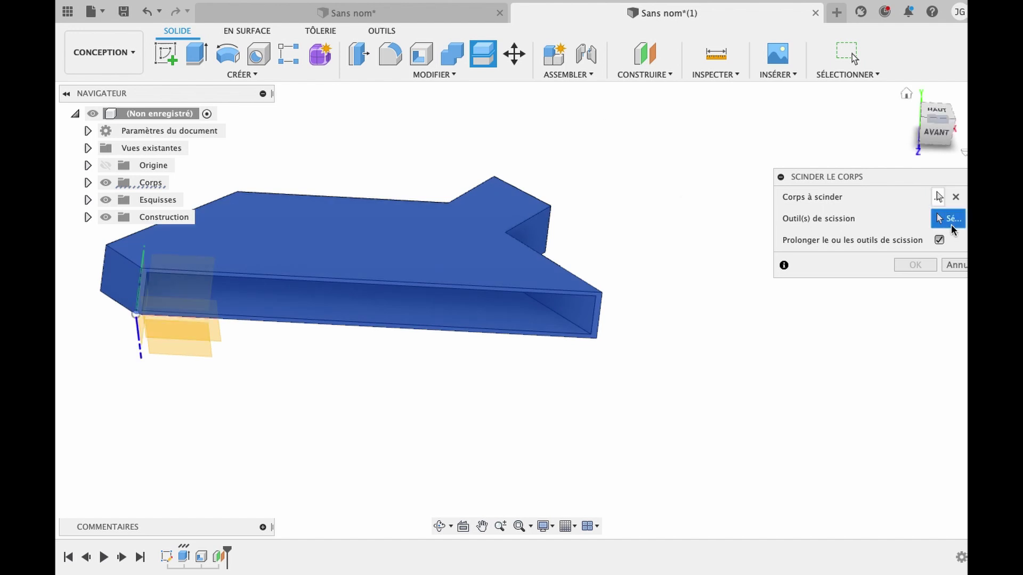
left_click(203, 334)
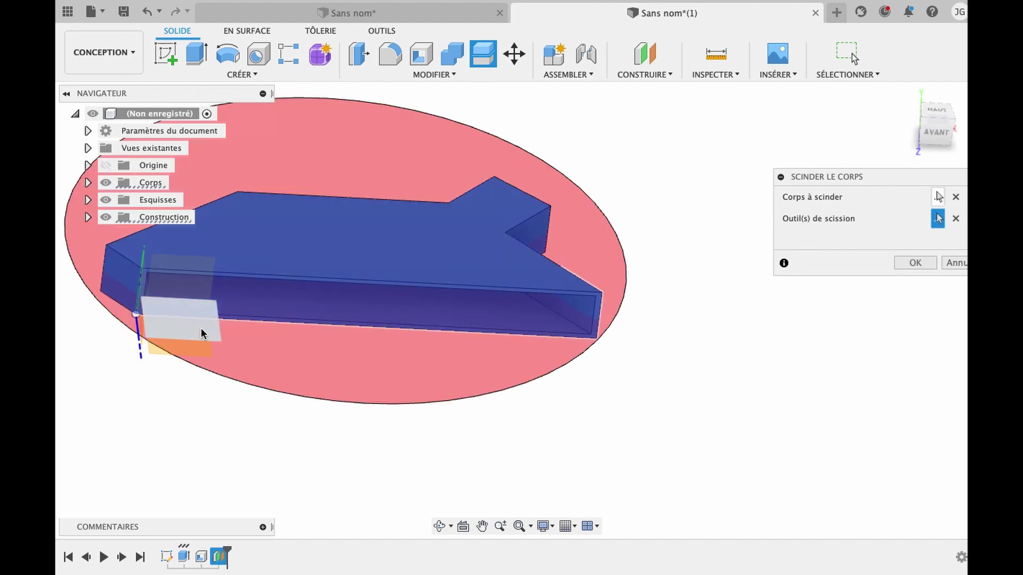
key("Return")
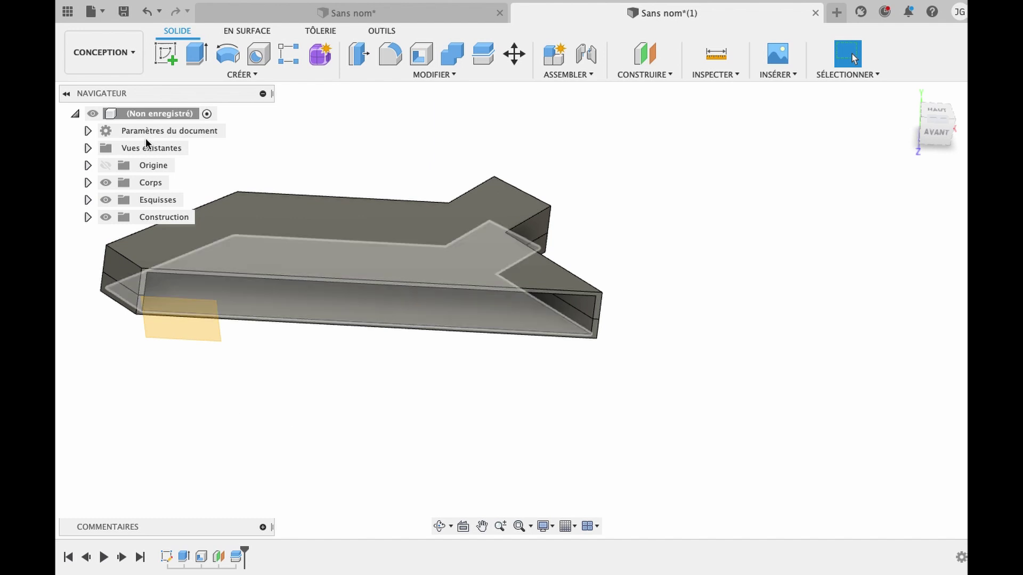
left_click(440, 526)
left_click_drag(421, 337, 484, 354)
key("Escape")
left_click(166, 54)
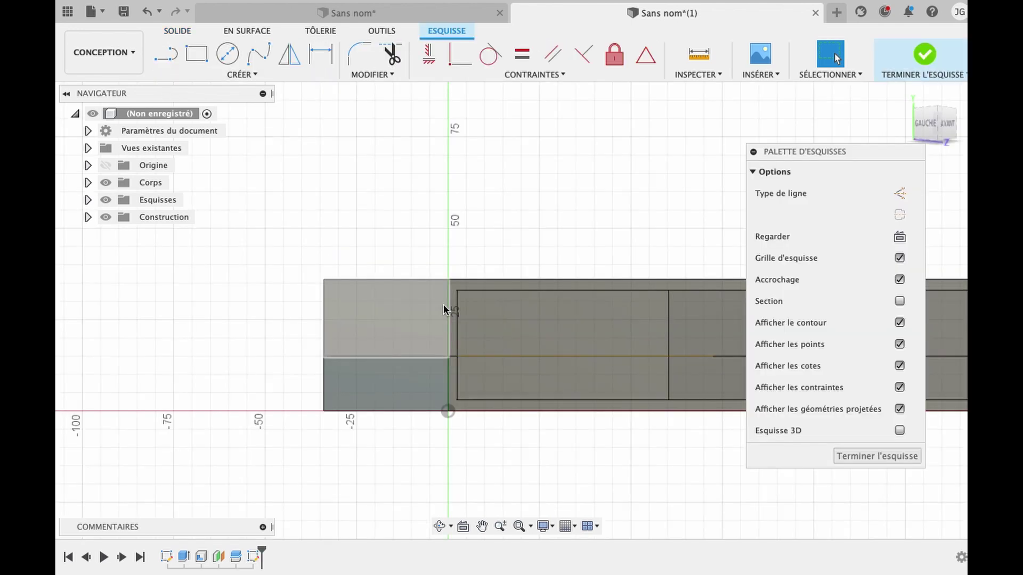
right_click(218, 557)
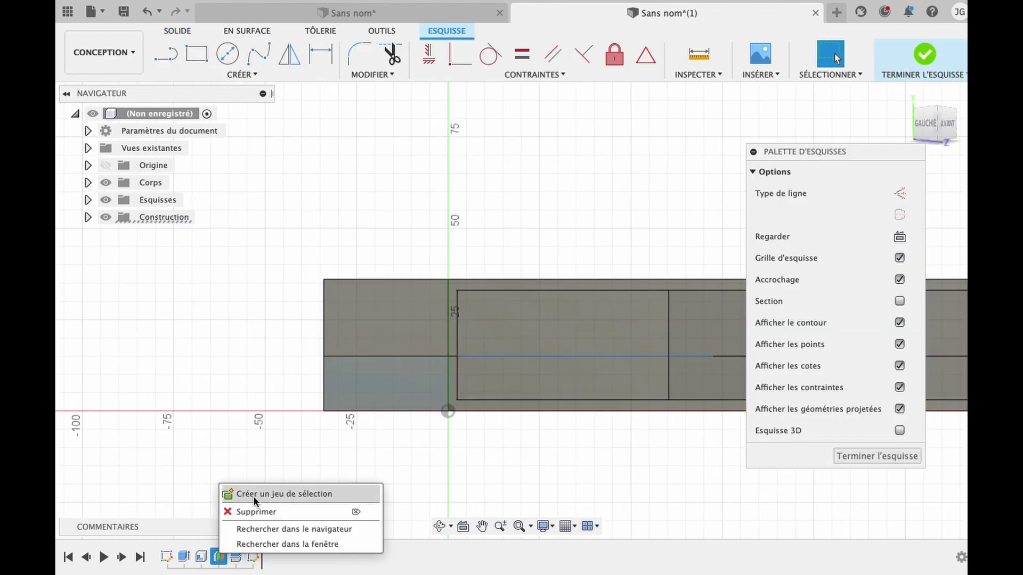
left_click(890, 460)
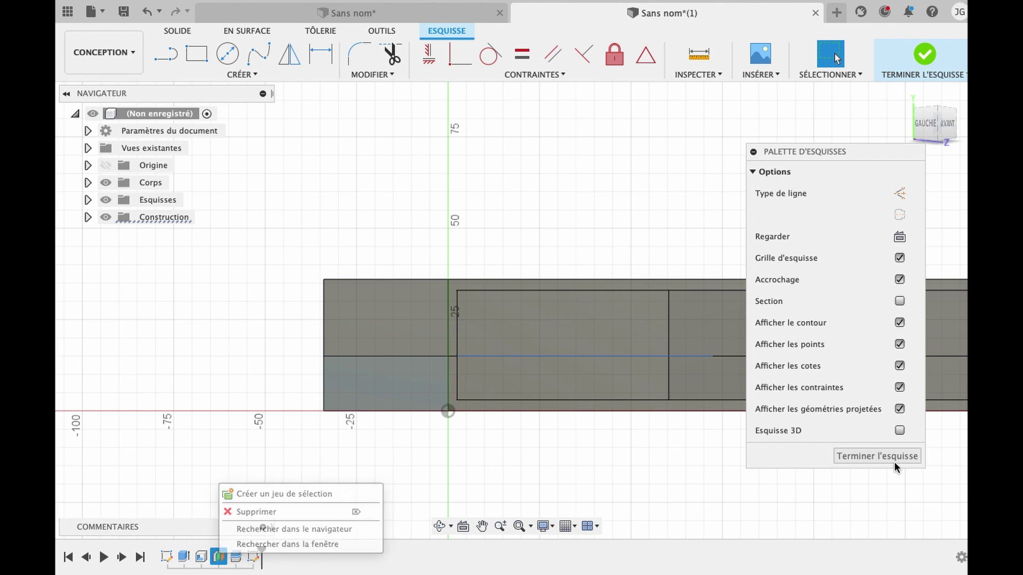
- Edit the offset construction plane and set its distance to 18 mm
right_click(219, 558)
left_click(269, 430)
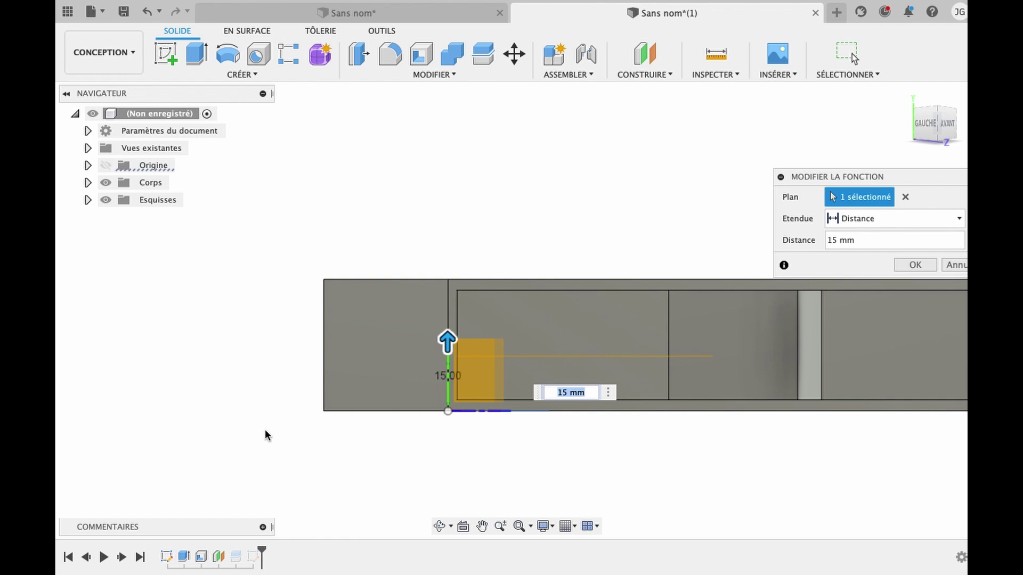
type("18")
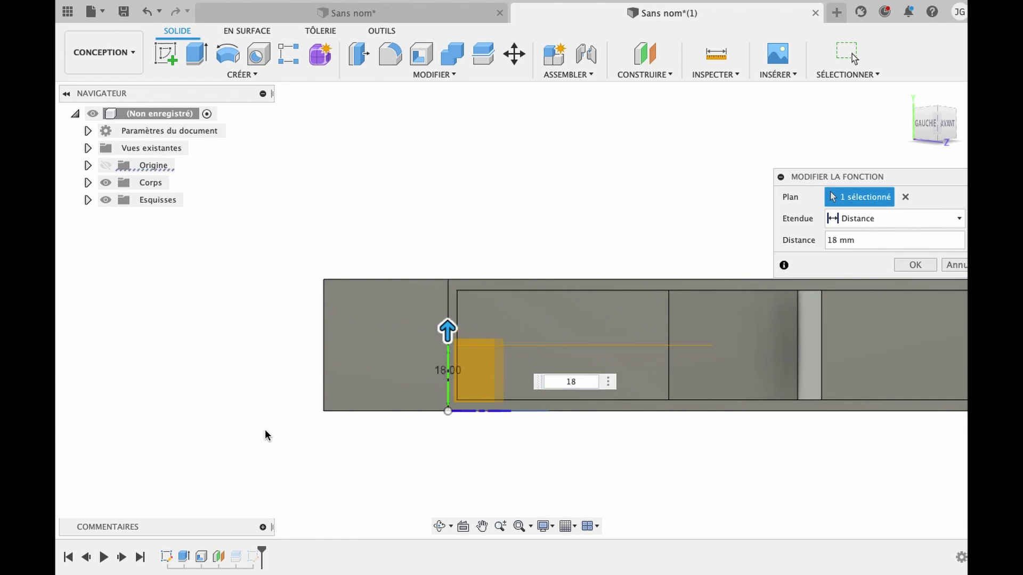
key("Return")
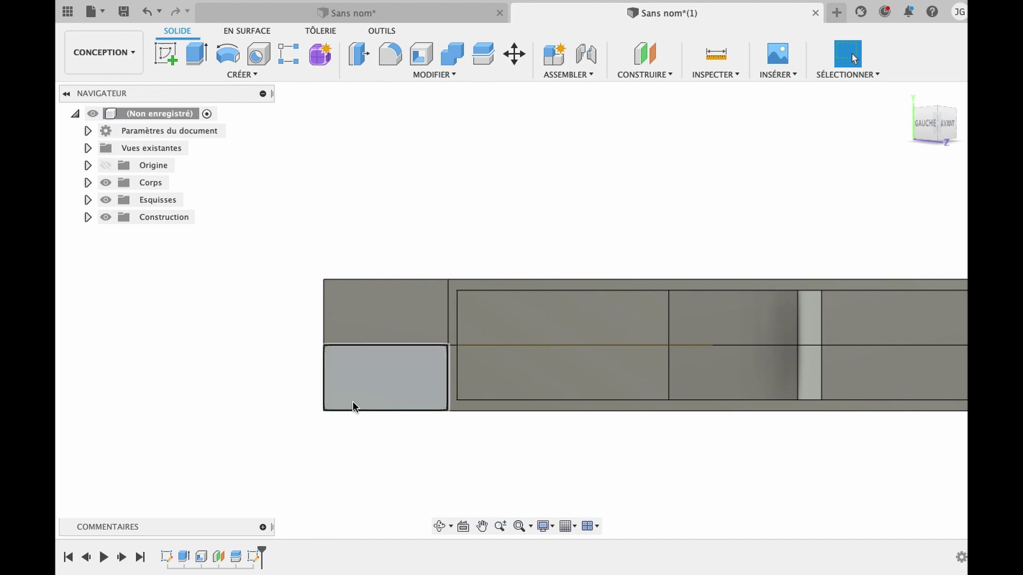
- Inspect the two halves of the split shell by hiding and showing each body in turn
scroll(379, 354, "down", 3)
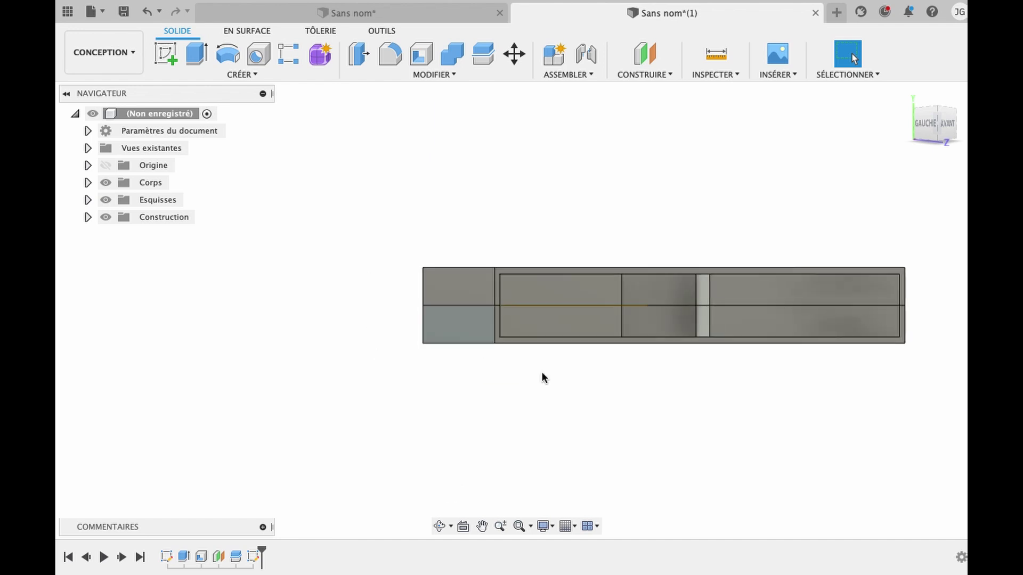
left_click(437, 526)
left_click_drag(588, 256, 608, 291)
left_click(88, 182)
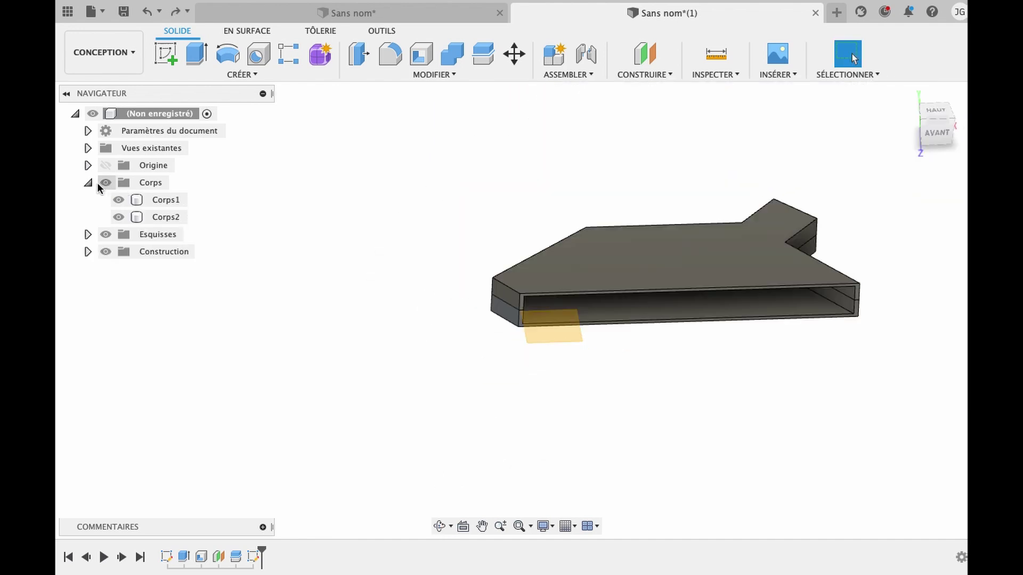
left_click(87, 183)
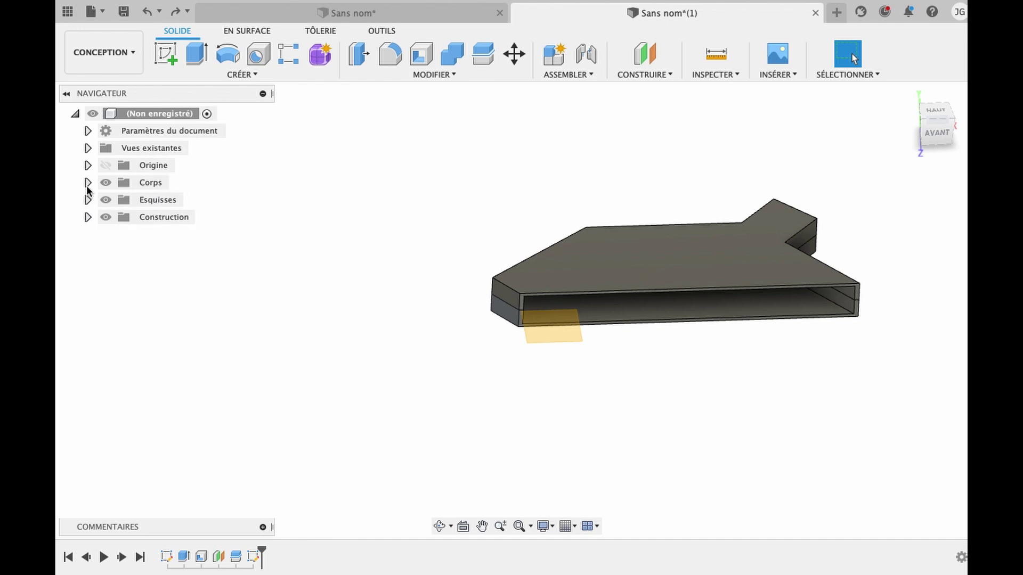
left_click(88, 184)
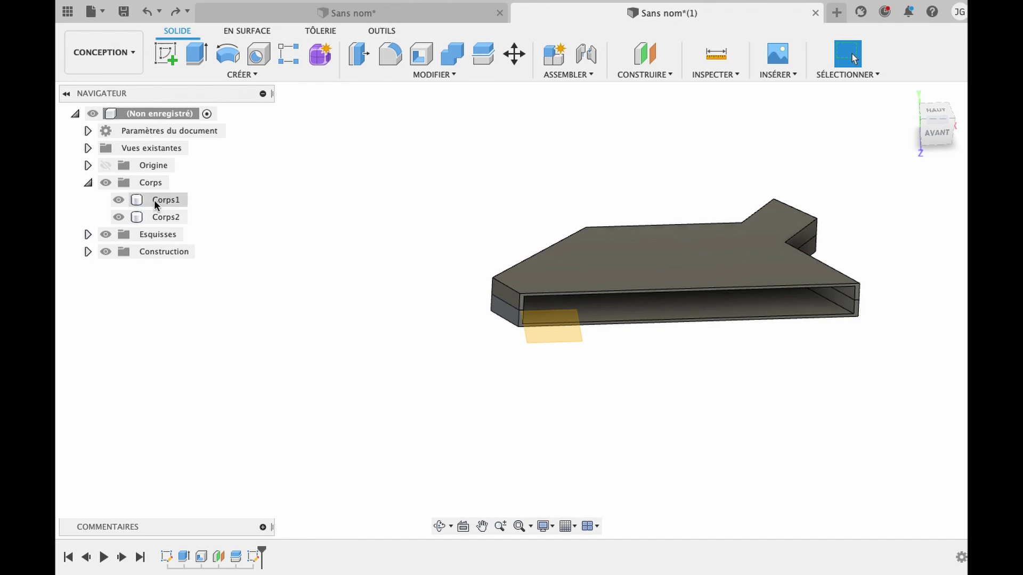
left_click(120, 200)
left_click(118, 200)
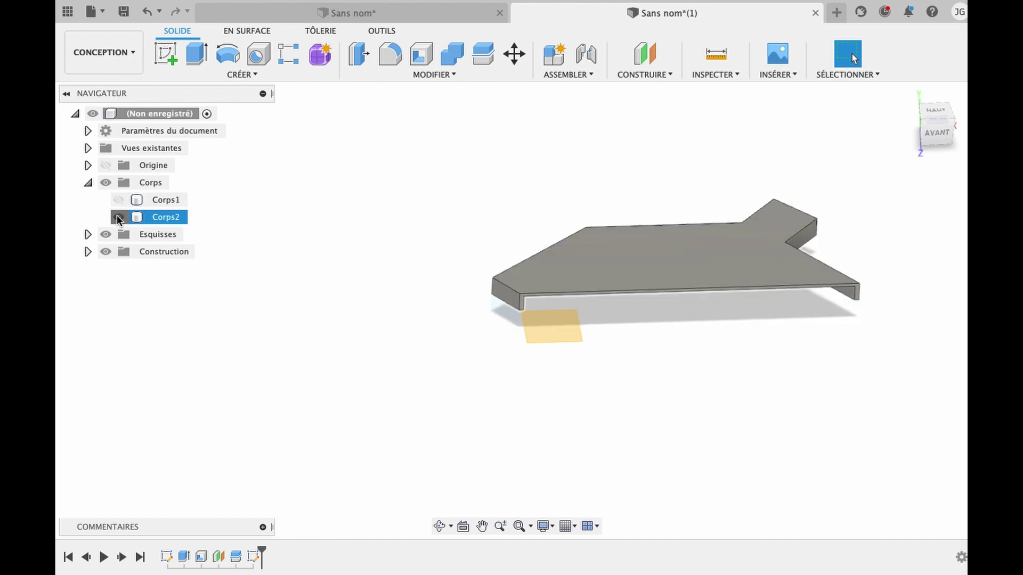
left_click(118, 217)
left_click(118, 217)
left_click(118, 200)
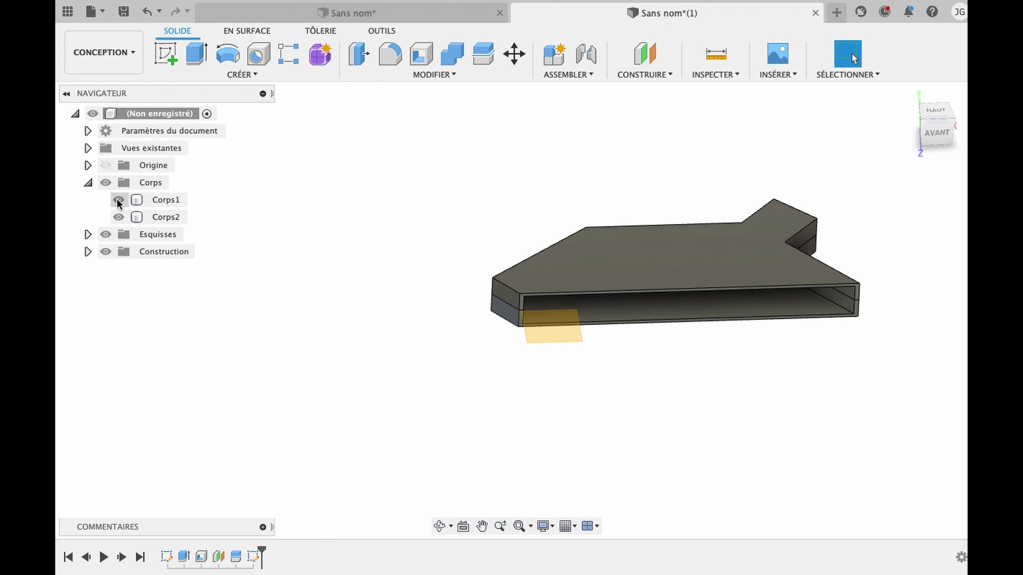
left_click(119, 201)
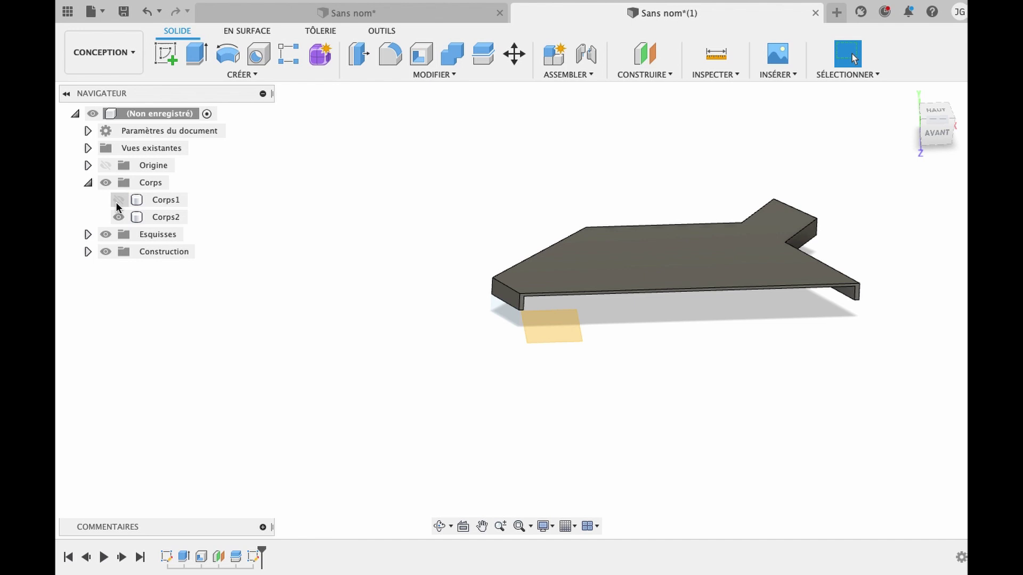
left_click(117, 200)
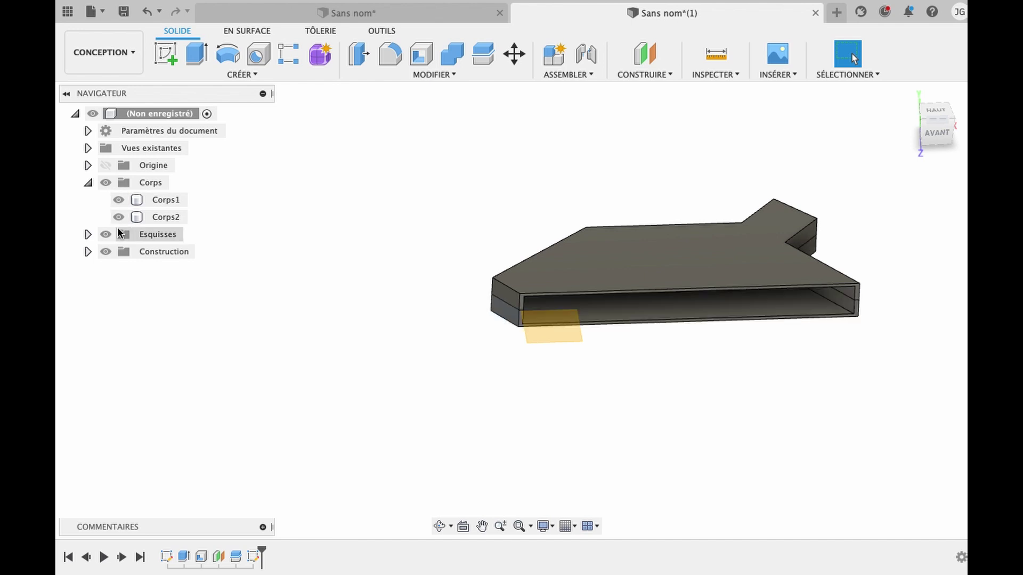
left_click(118, 218)
left_click(118, 217)
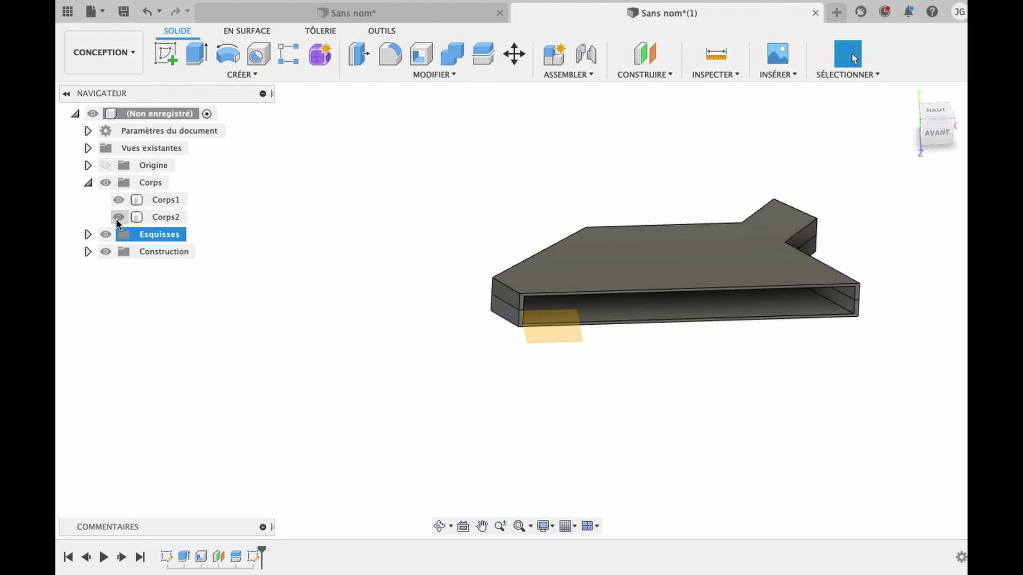
- Move the upper half of the split shell straight up, away from the lower half
key("m")
left_click(510, 296)
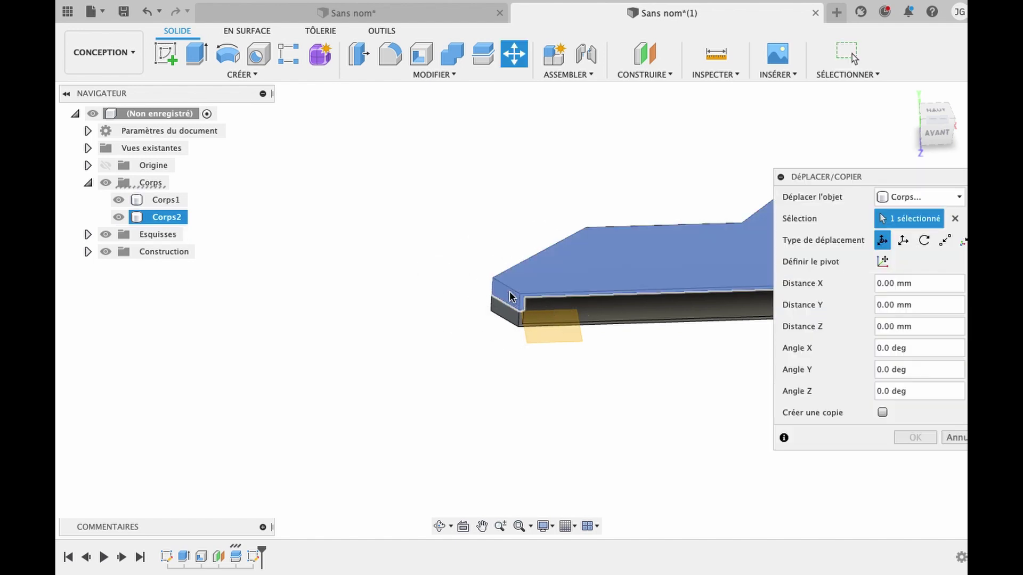
left_click_drag(520, 264, 513, 190)
key("Return")
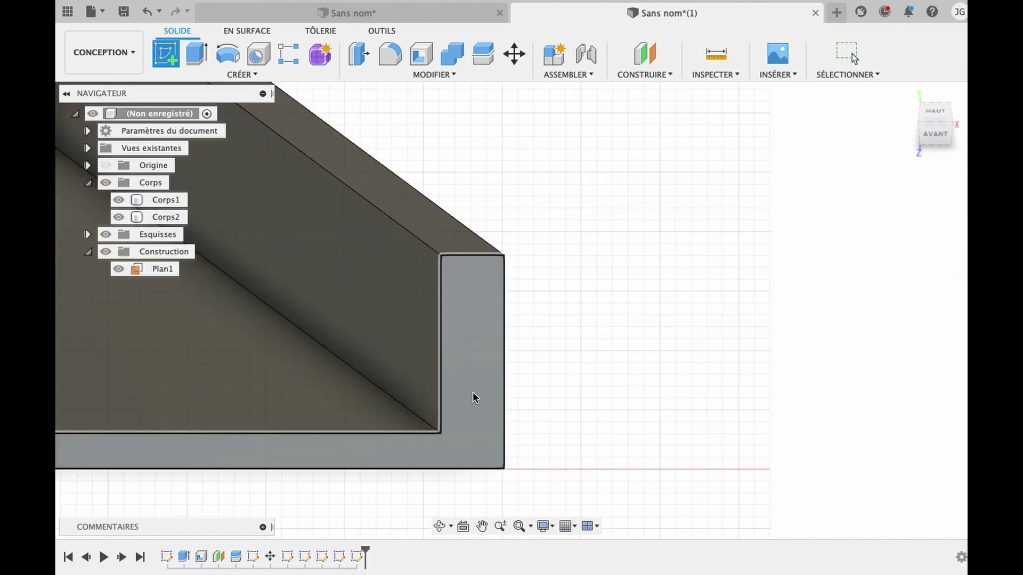
- Start a 3D sketch on the lower half's open front face and draw a 20 mm by 15 mm rectangle from the end wall's upper inner corner down to the floor
left_click(474, 398)
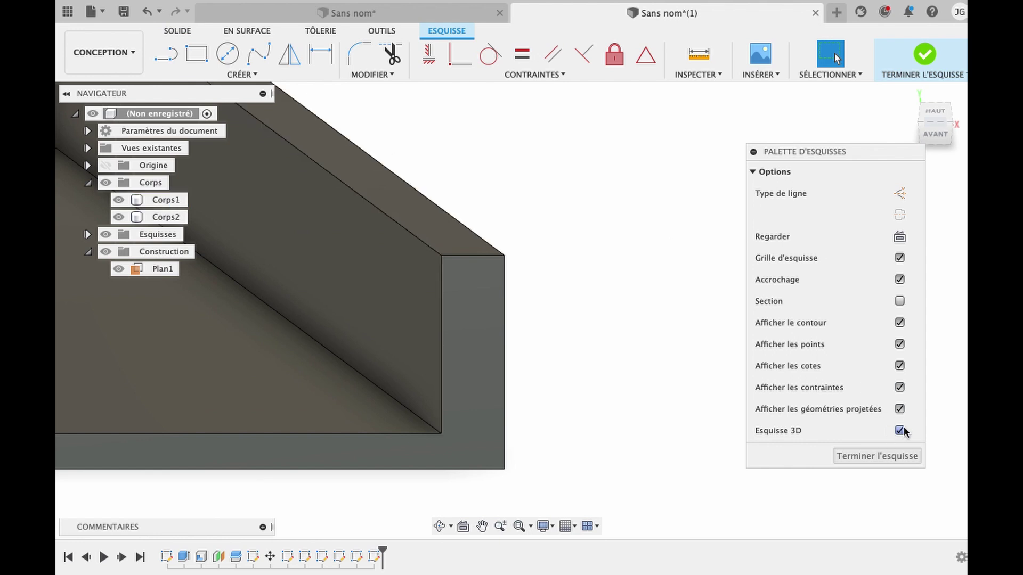
left_click(372, 191)
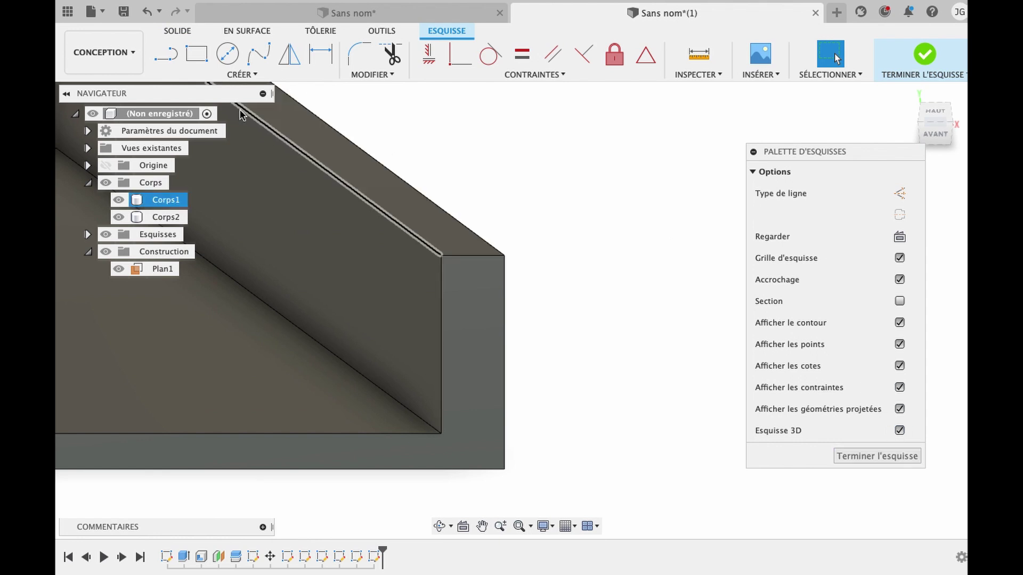
left_click(201, 59)
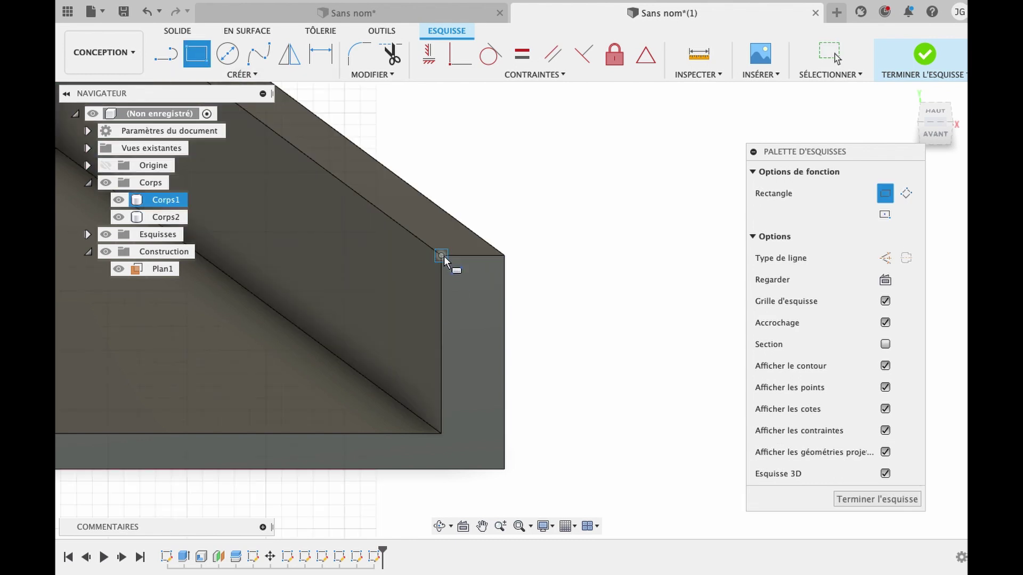
left_click(441, 256)
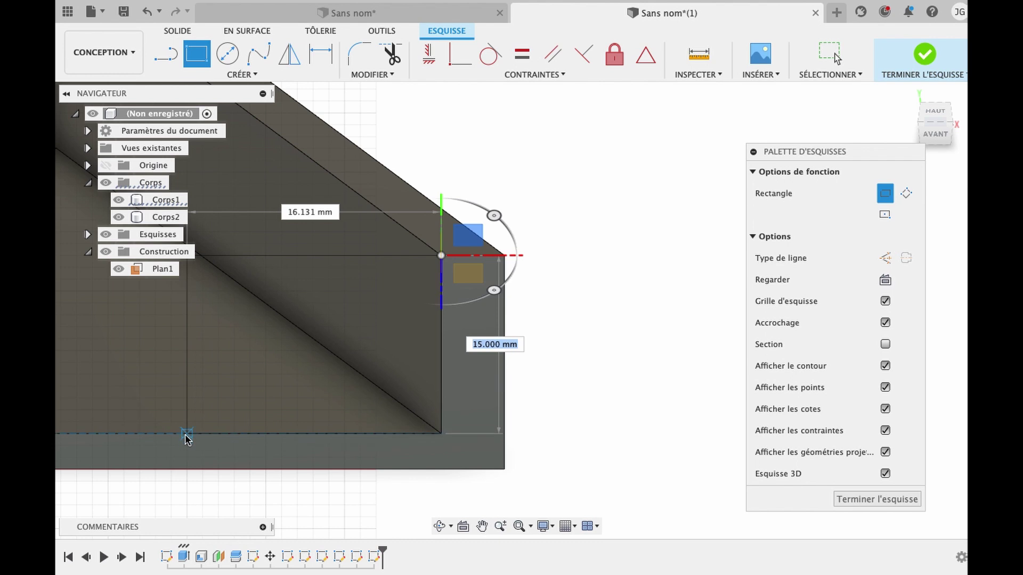
key("Tab")
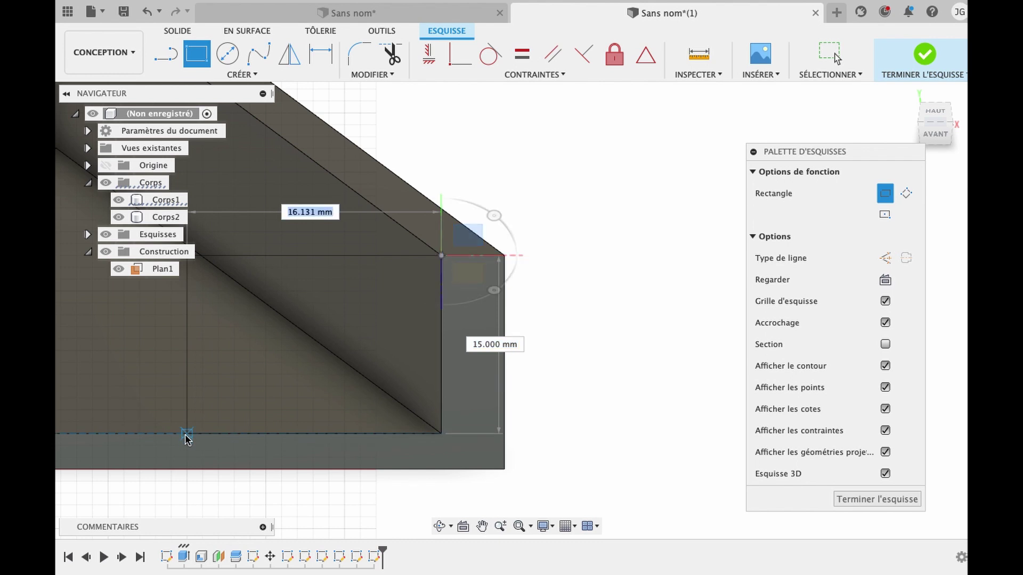
type("20")
key("Return")
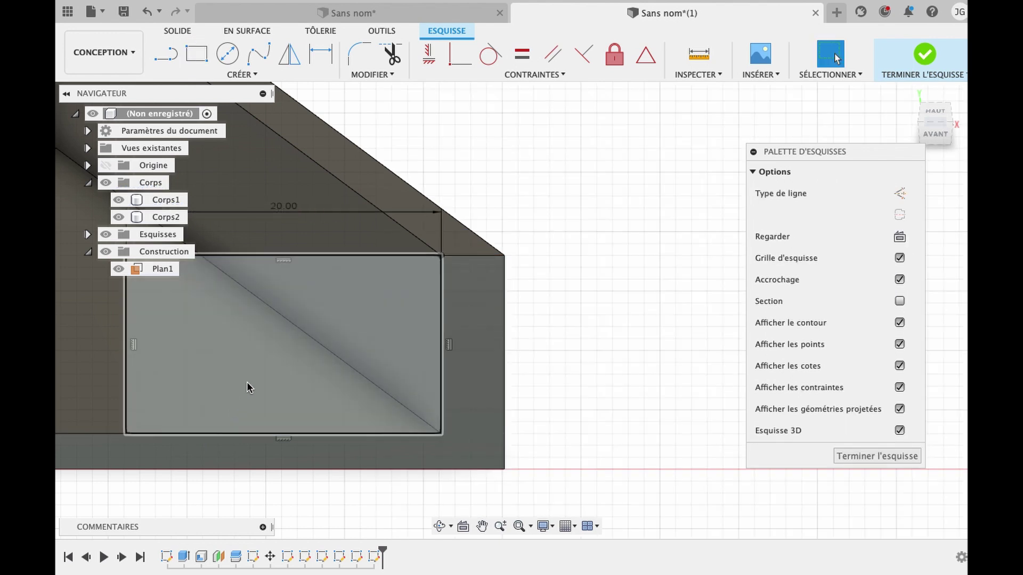
- Extrude the rectangle inside the lower half's end wall by -3 mm and join it to the body
left_click(246, 383)
type("e")
type("-")
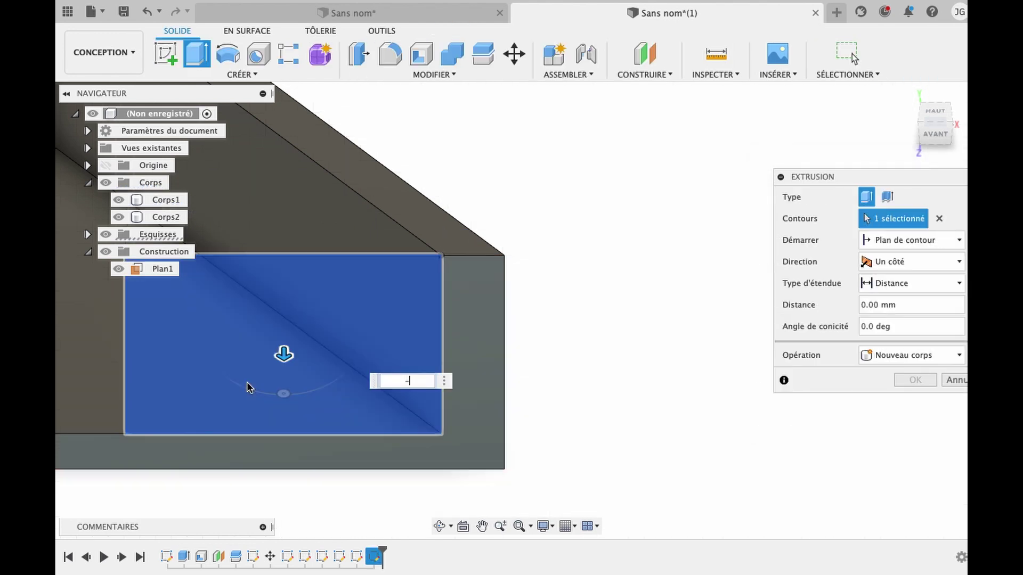
type("3")
left_click(883, 356)
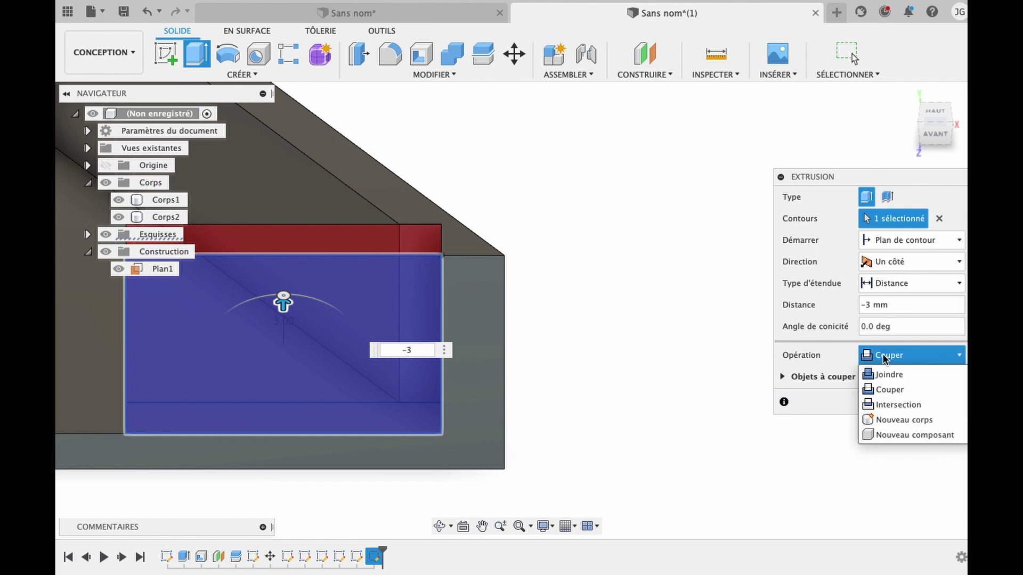
left_click(888, 377)
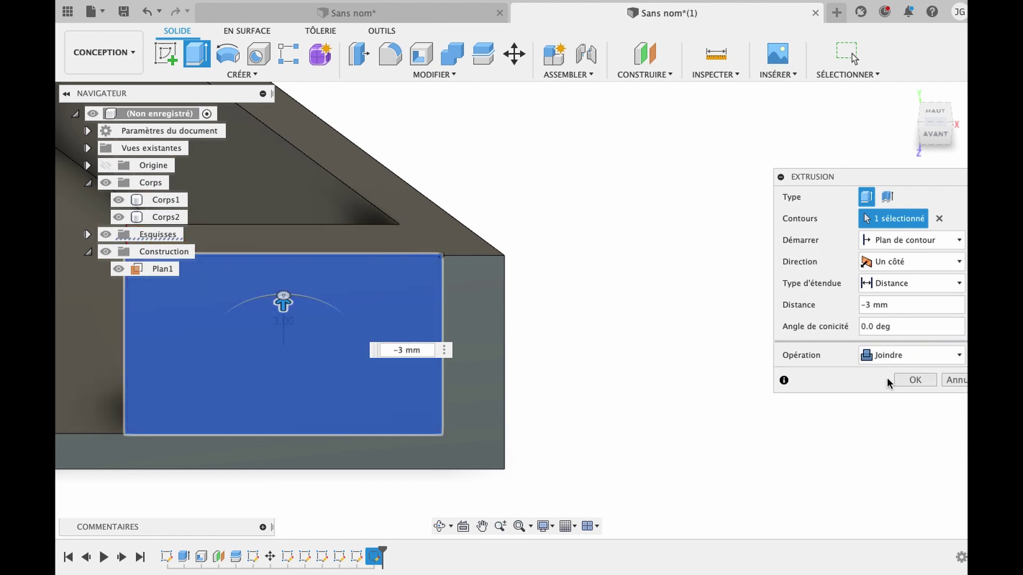
left_click(915, 380)
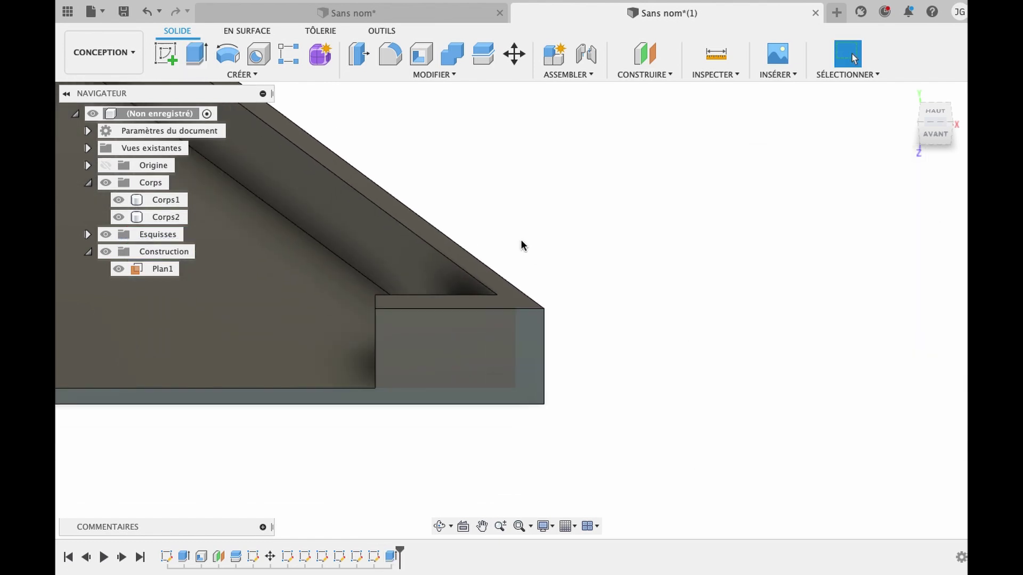
- Sketch a 20 mm by 15 mm rectangle on the upper half's open front face, starting at the end wall's inner corner
scroll(521, 245, "down", 5)
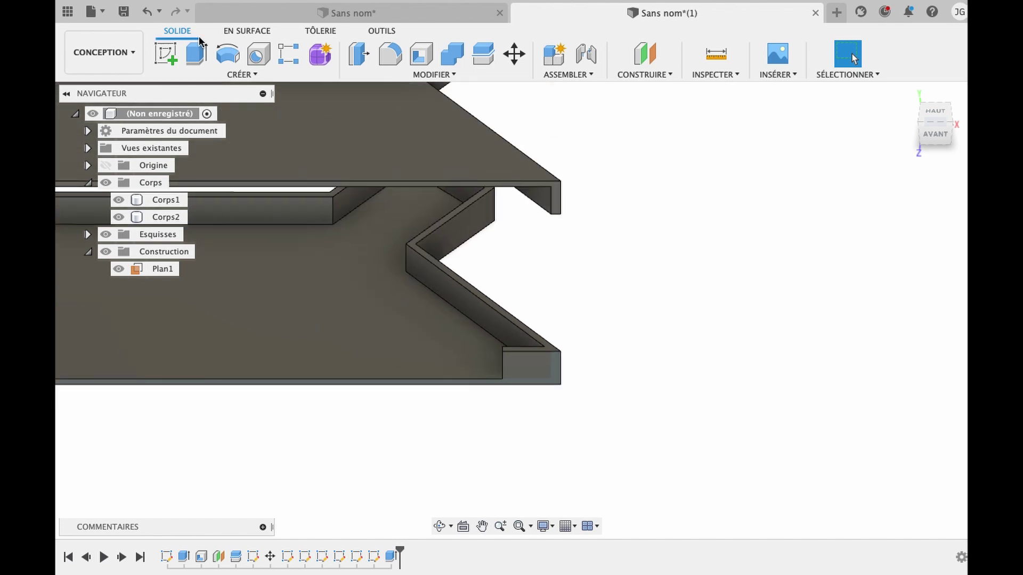
left_click(166, 53)
left_click(554, 204)
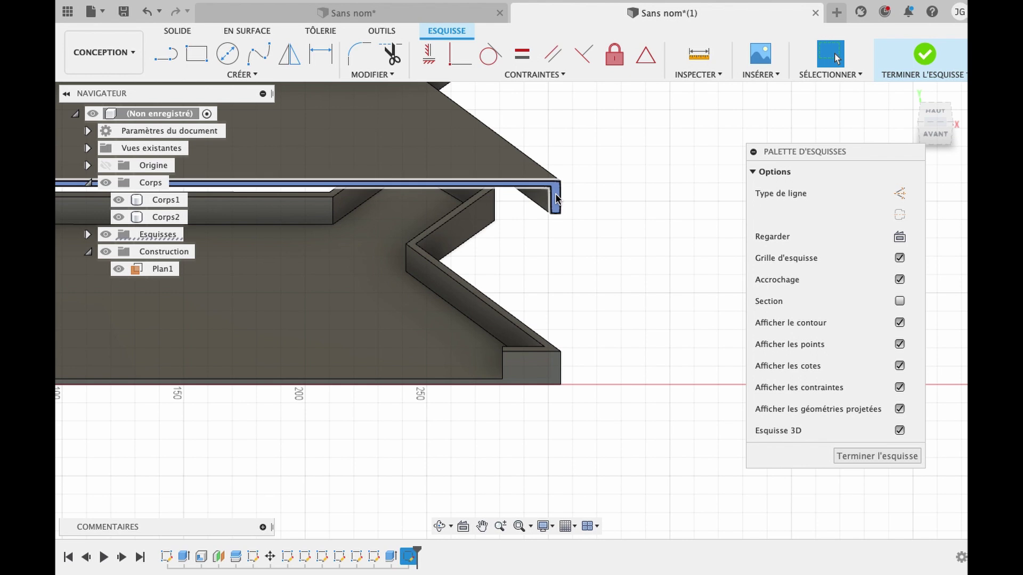
left_click(195, 55)
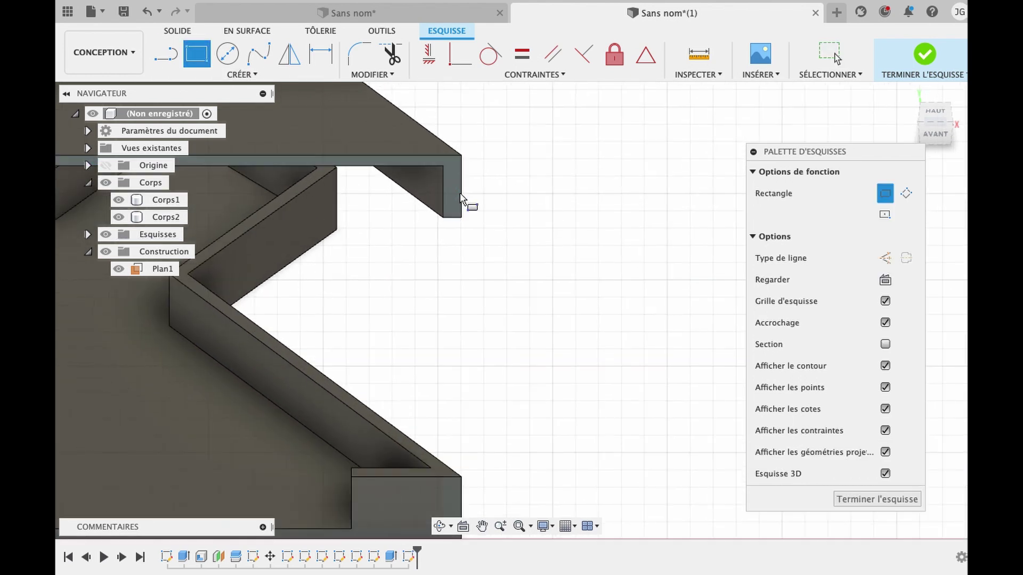
left_click(442, 165)
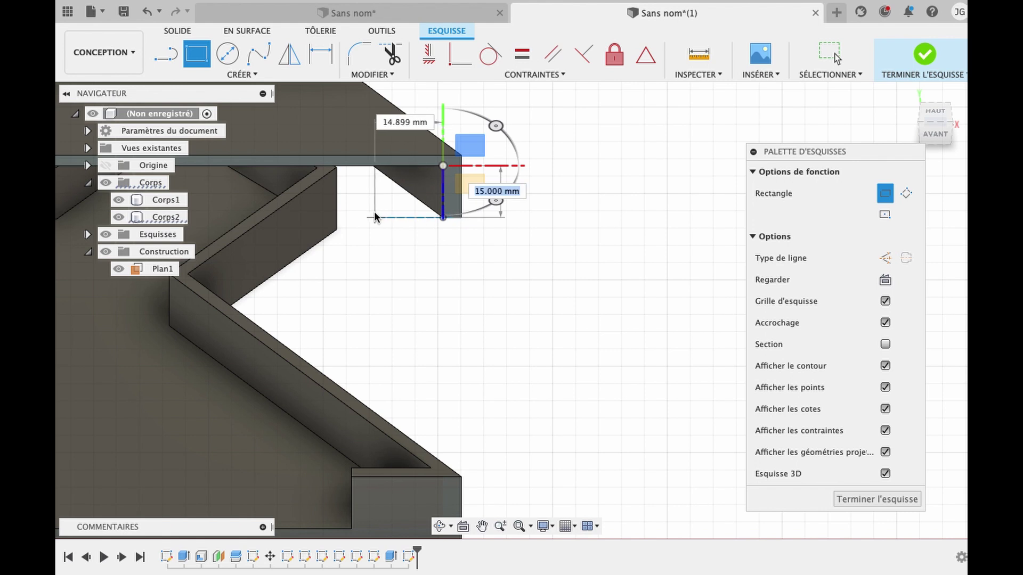
key("Tab")
type("20")
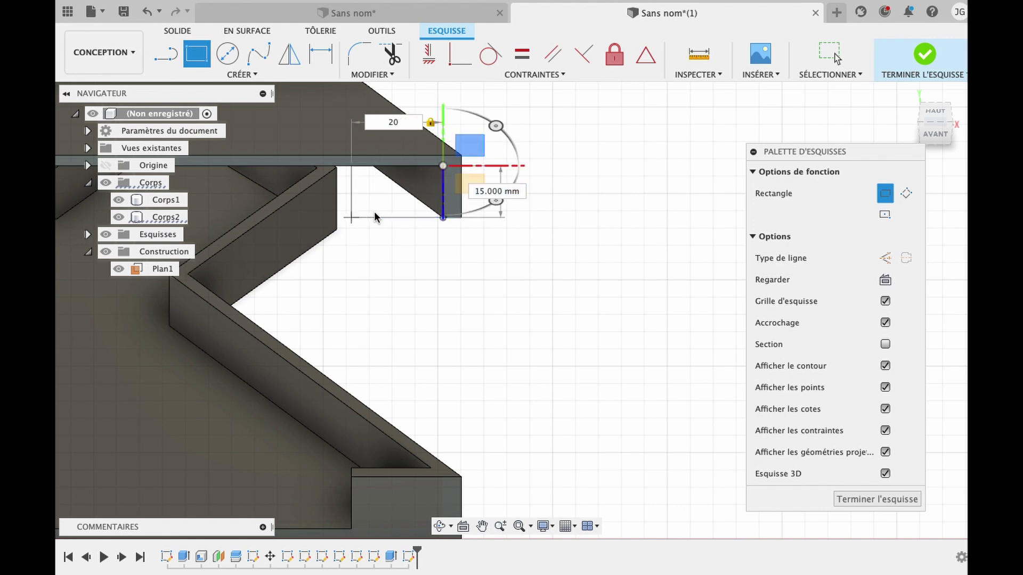
key("Return")
- Extrude the upper half's rectangle by -3 mm and join it to the body
left_click(395, 201)
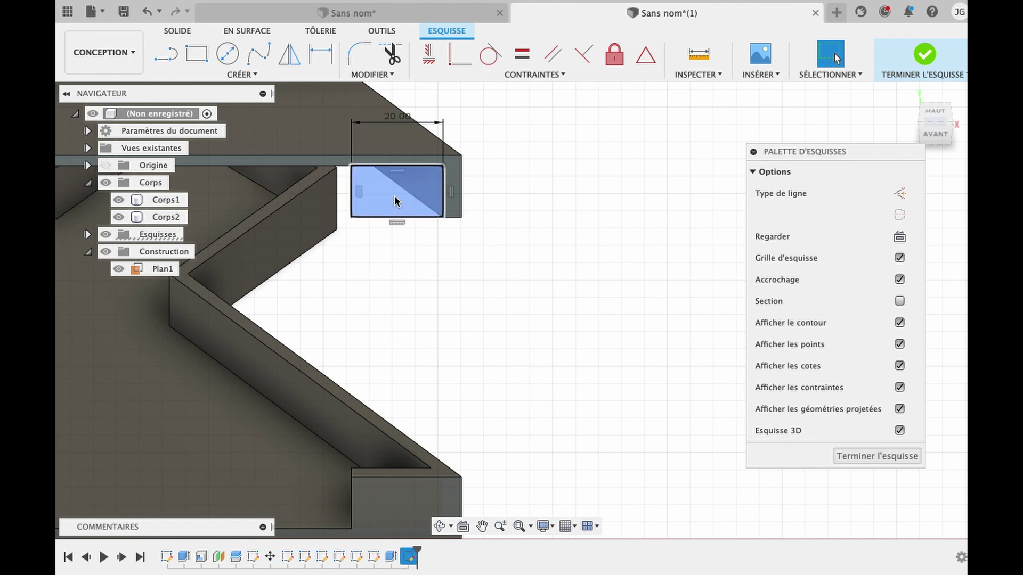
type("e")
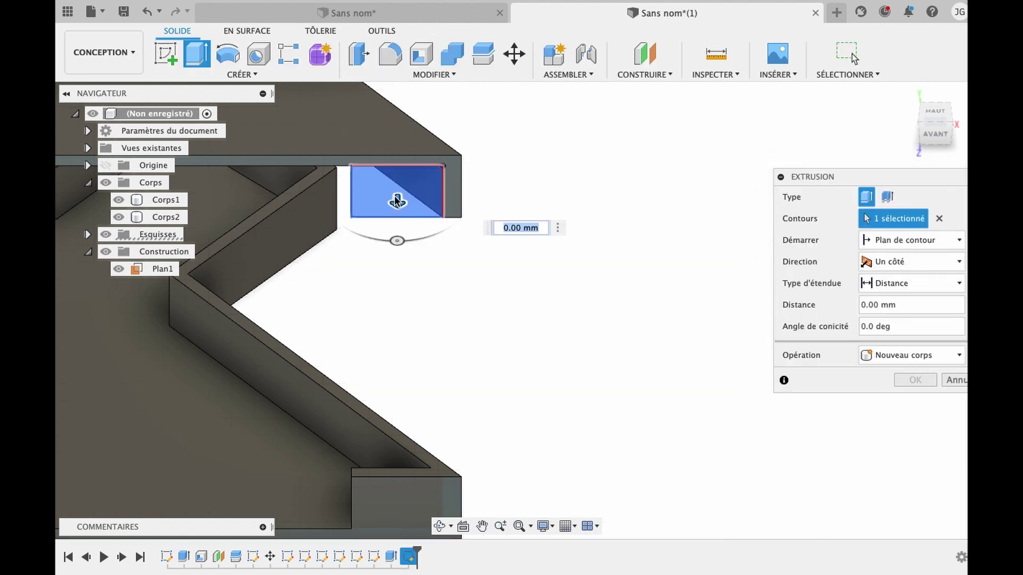
type("-3")
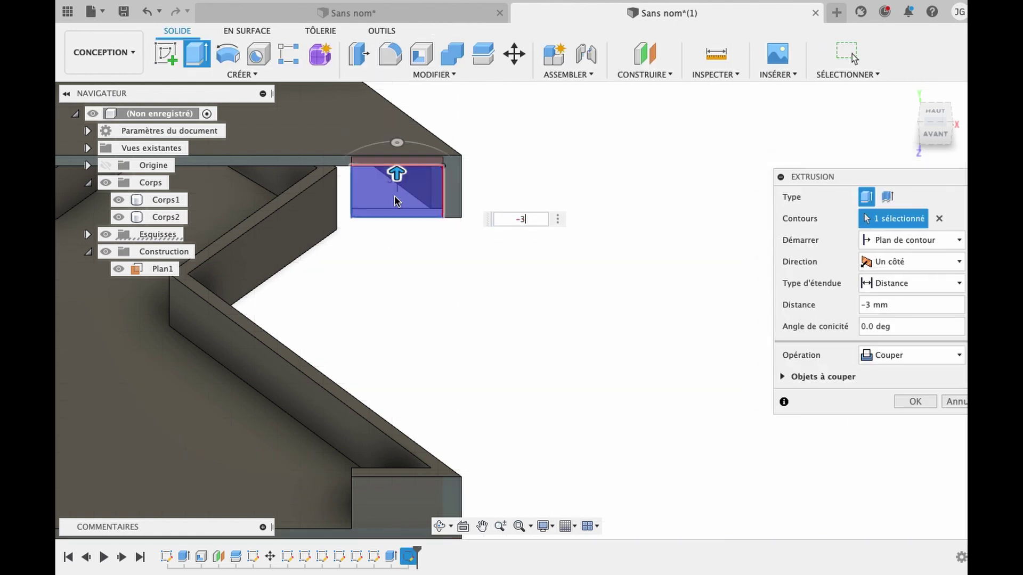
left_click(912, 355)
left_click(895, 369)
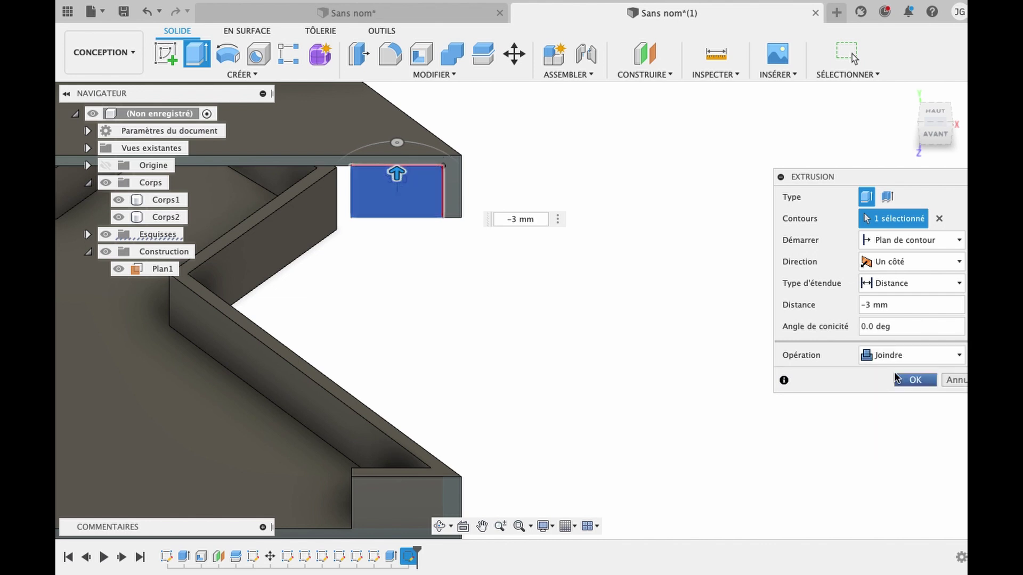
left_click(919, 381)
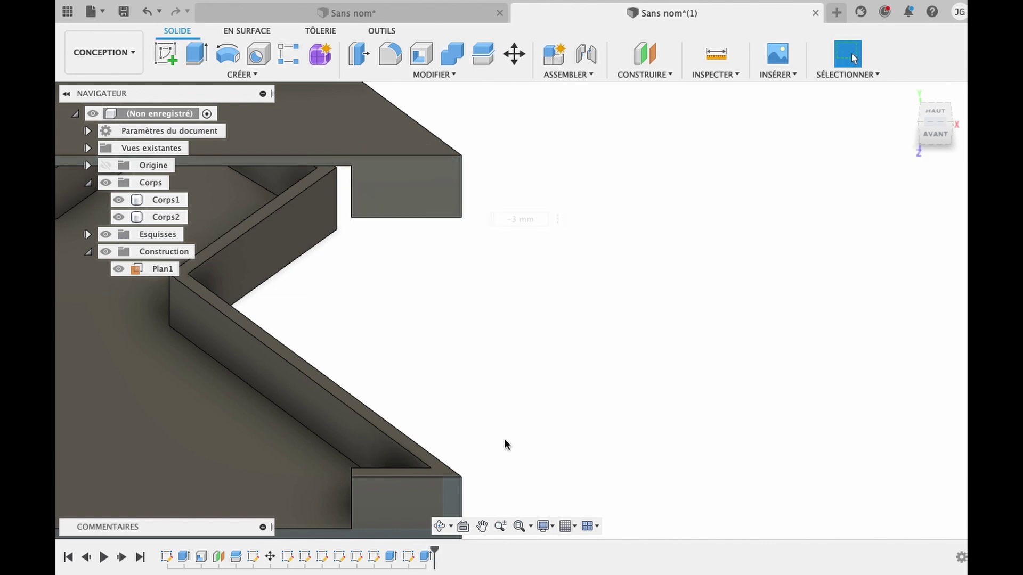
- Examine both halves from several angles, down to the opposite end of the upper half
left_click(440, 527)
left_click_drag(377, 293, 453, 276)
scroll(452, 275, "up", 3)
scroll(452, 274, "down", 5)
scroll(452, 279, "up", 2)
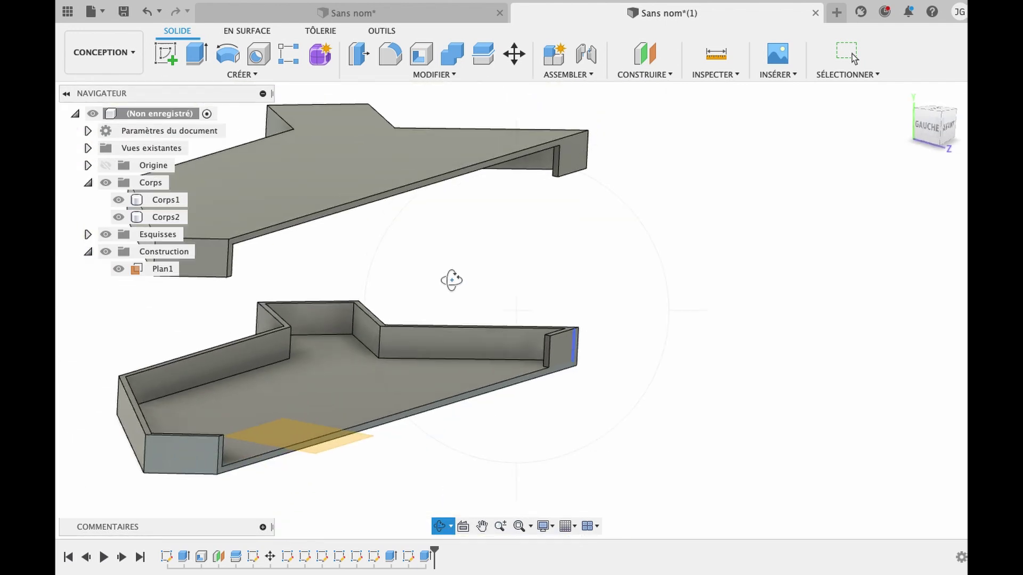
left_click_drag(281, 312, 230, 308)
scroll(230, 308, "left", 7)
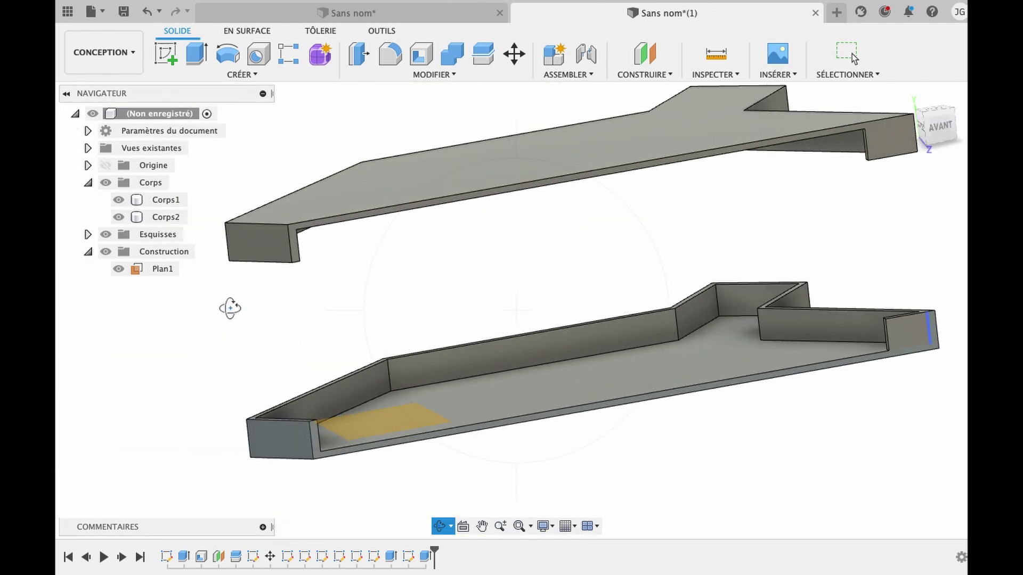
left_click(440, 526)
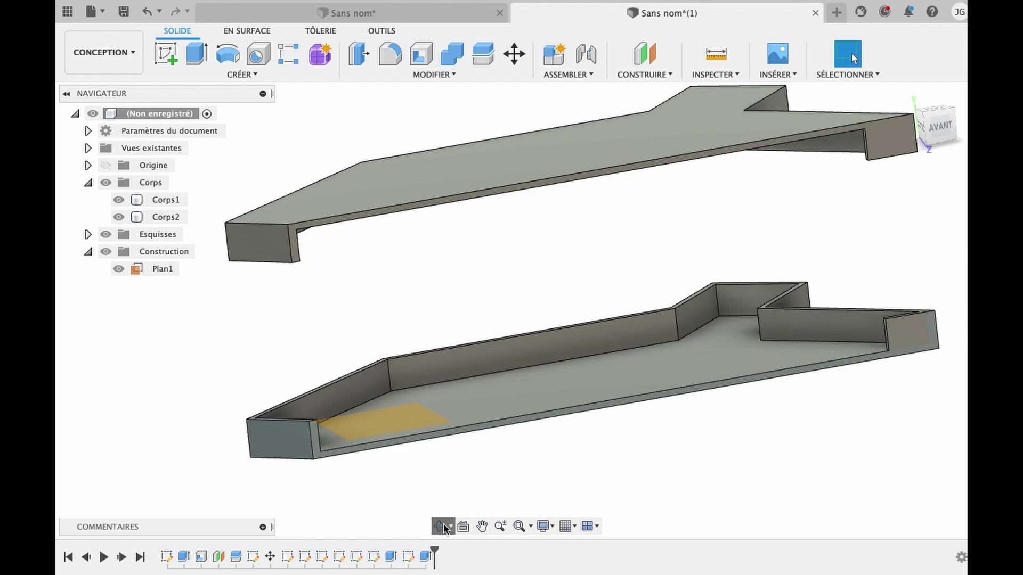
left_click_drag(354, 380, 308, 379)
scroll(308, 380, "left", 3)
scroll(308, 379, "up", 3)
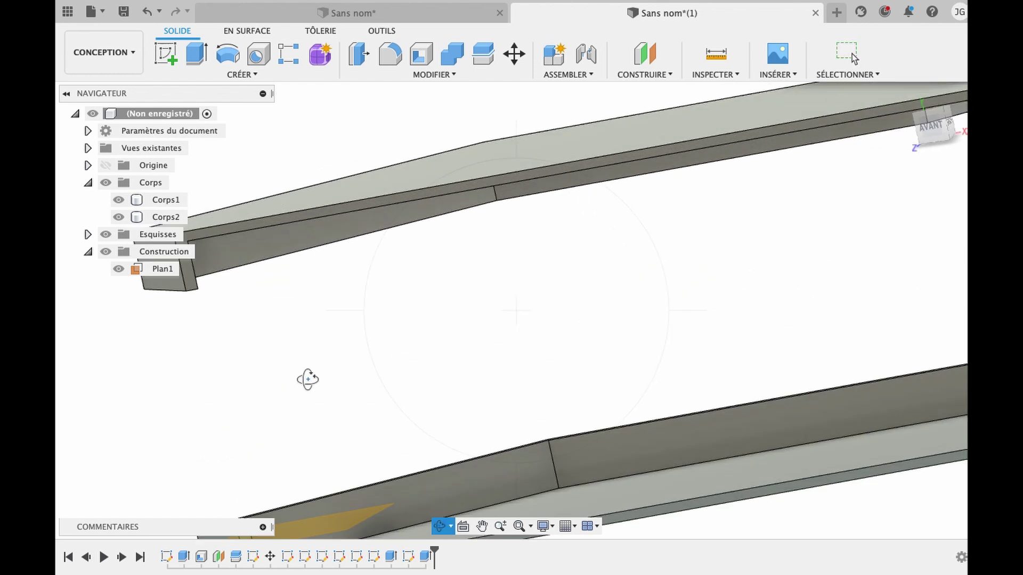
key("Escape")
- Sketch a 20 mm by 15 mm rectangle on the upper half's front face, against the inner side of the opposite end wall
left_click(166, 54)
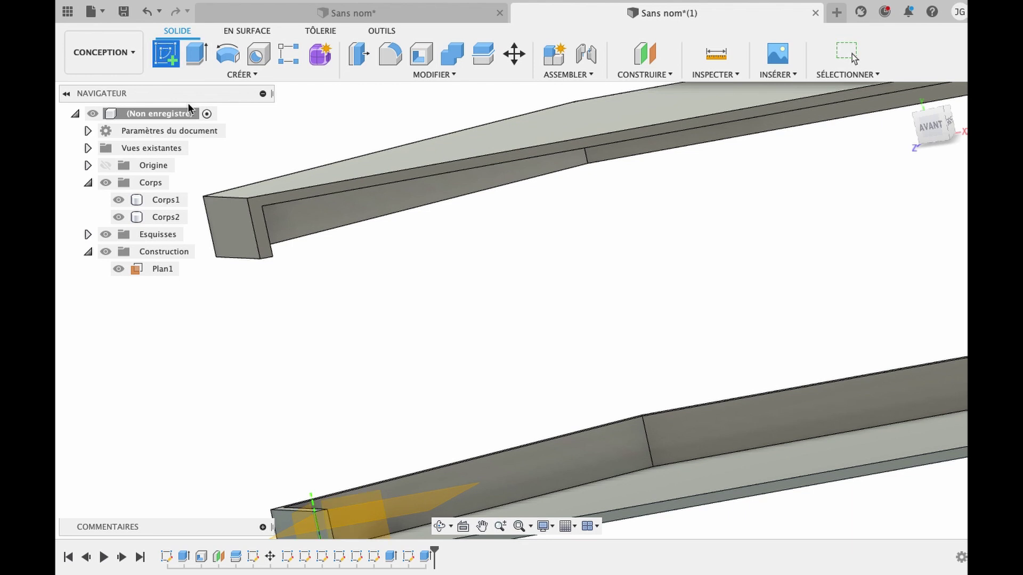
left_click(261, 238)
key("r")
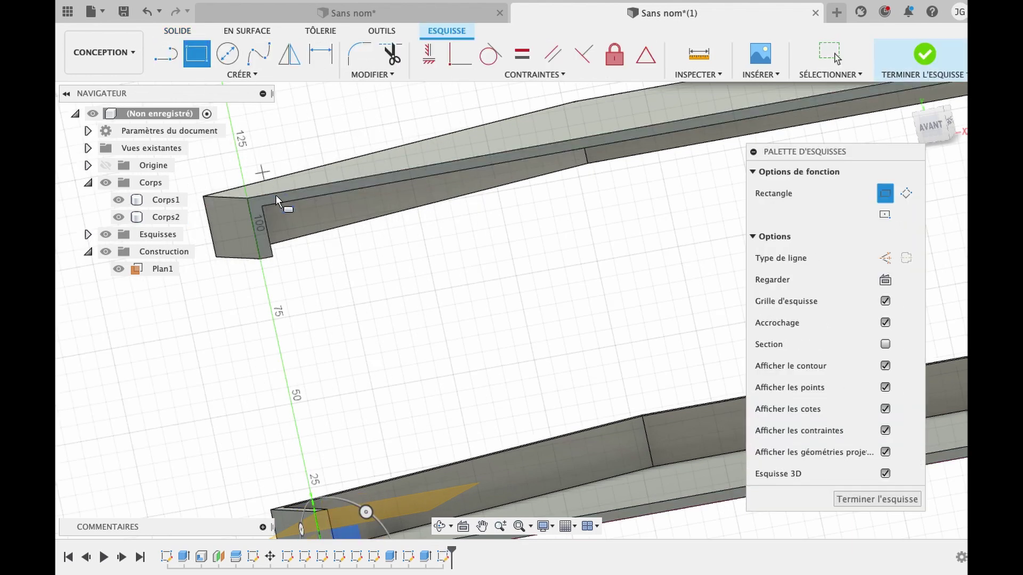
left_click(264, 206)
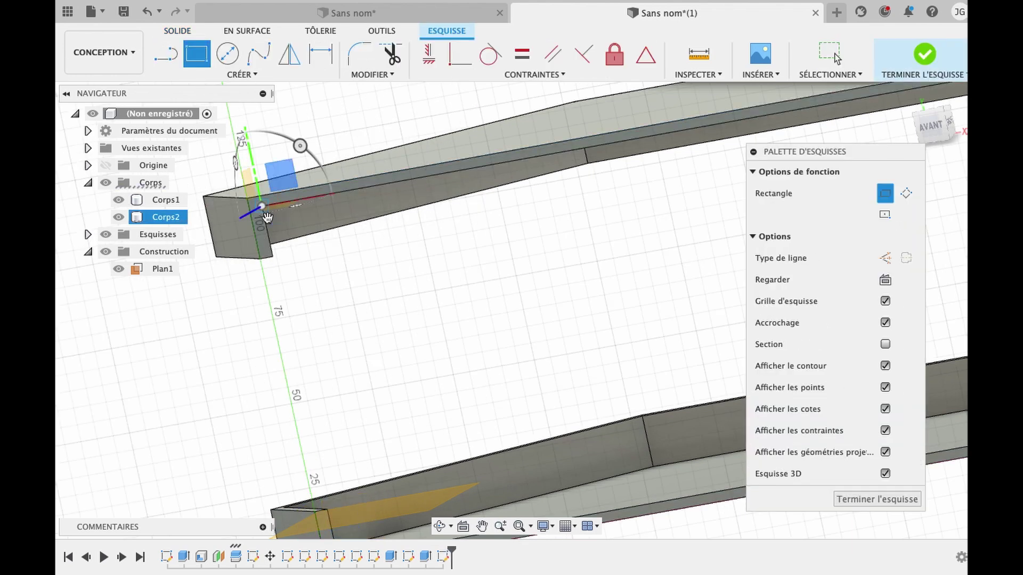
left_click(273, 258)
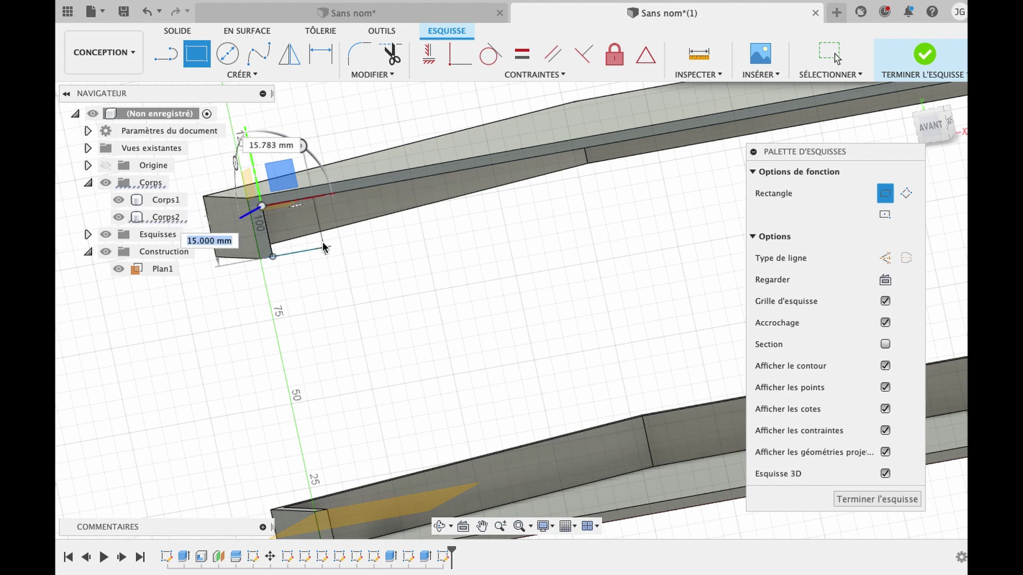
key("Tab")
type("20")
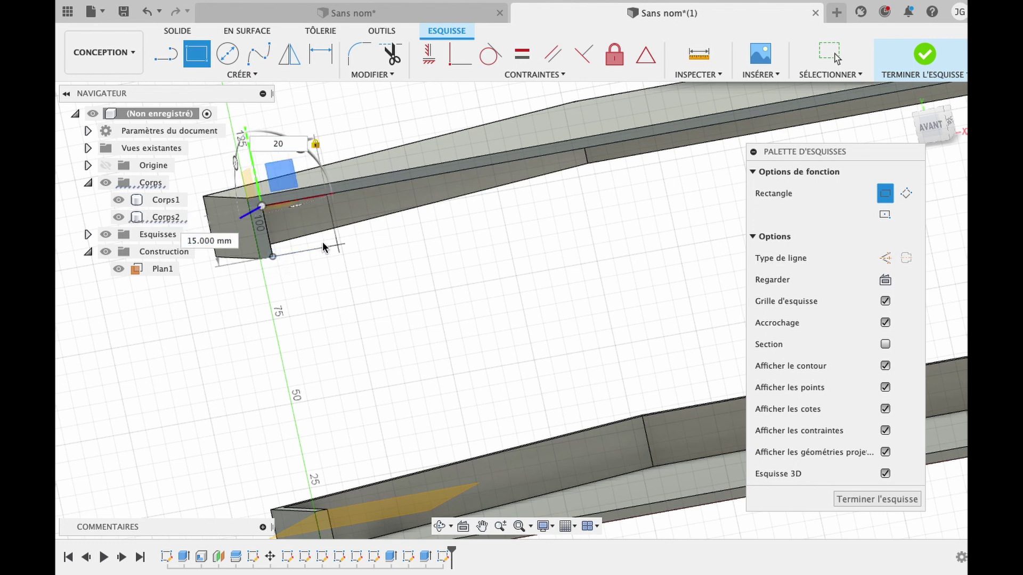
key("Return")
- Extrude the rectangle at the upper half's opposite end by -3 mm as a new body
left_click(320, 235)
key("e")
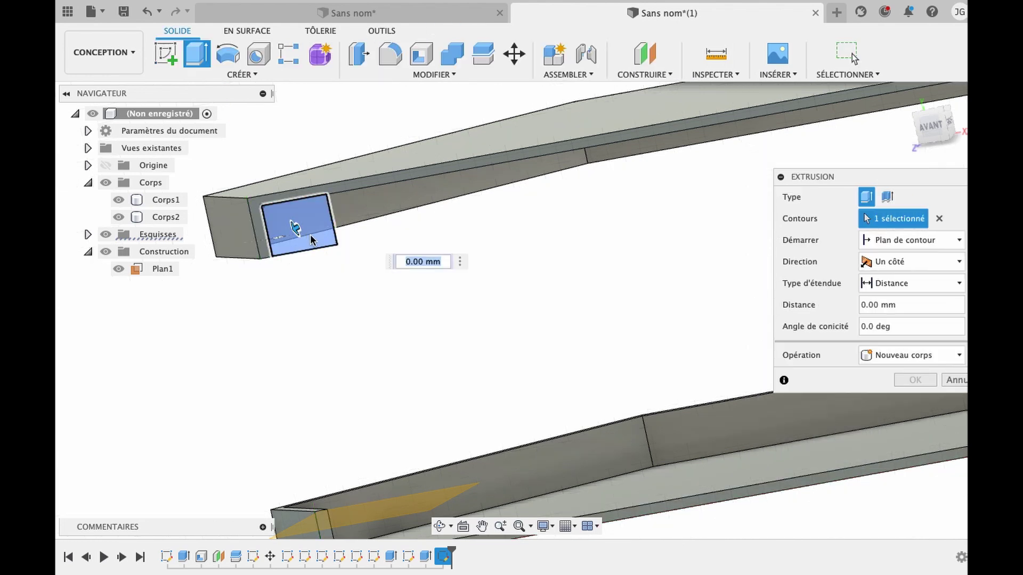
type("-3")
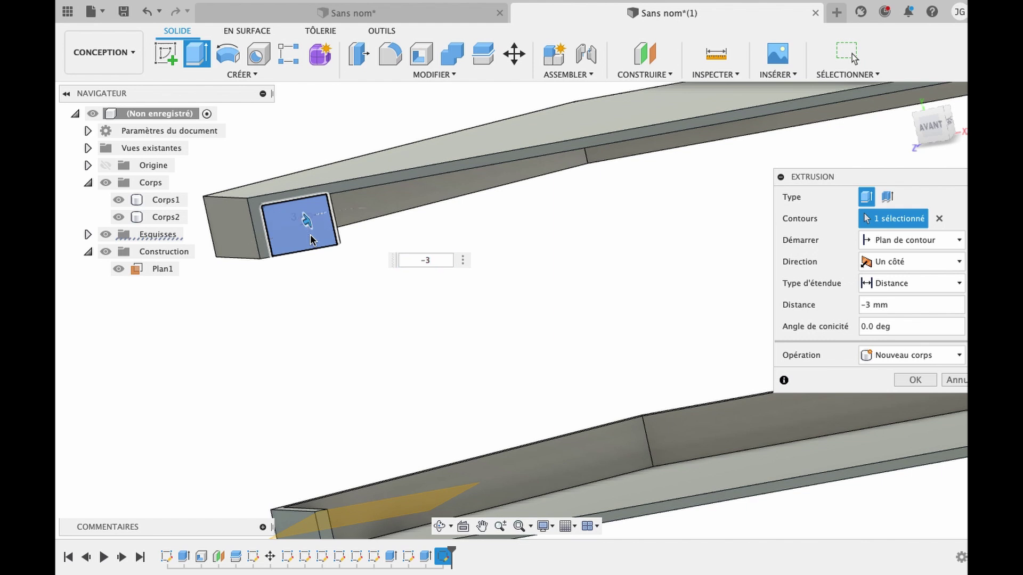
key("Return")
- Extrude the new tab's end face toward the upper half's slanted end wall, merging the tab with that half
scroll(359, 315, "down", 3)
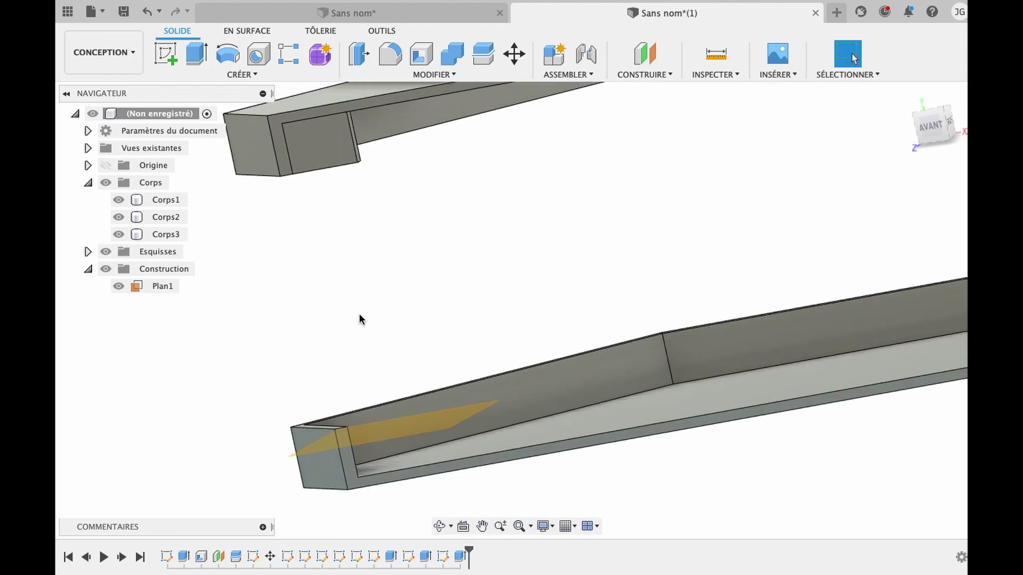
left_click(439, 526)
left_click_drag(330, 214, 326, 138)
left_click_drag(286, 168, 311, 117)
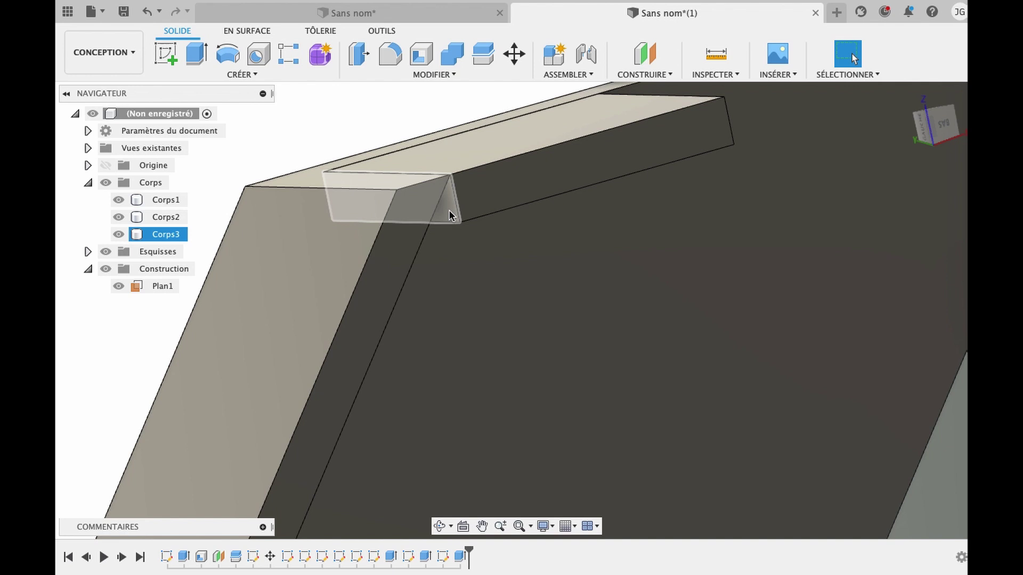
left_click(449, 215)
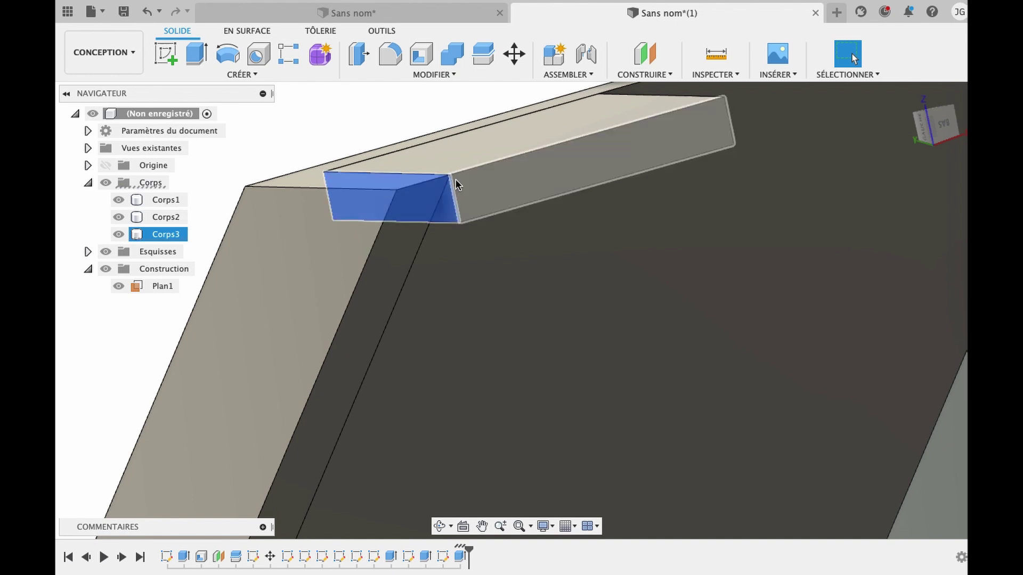
key("e")
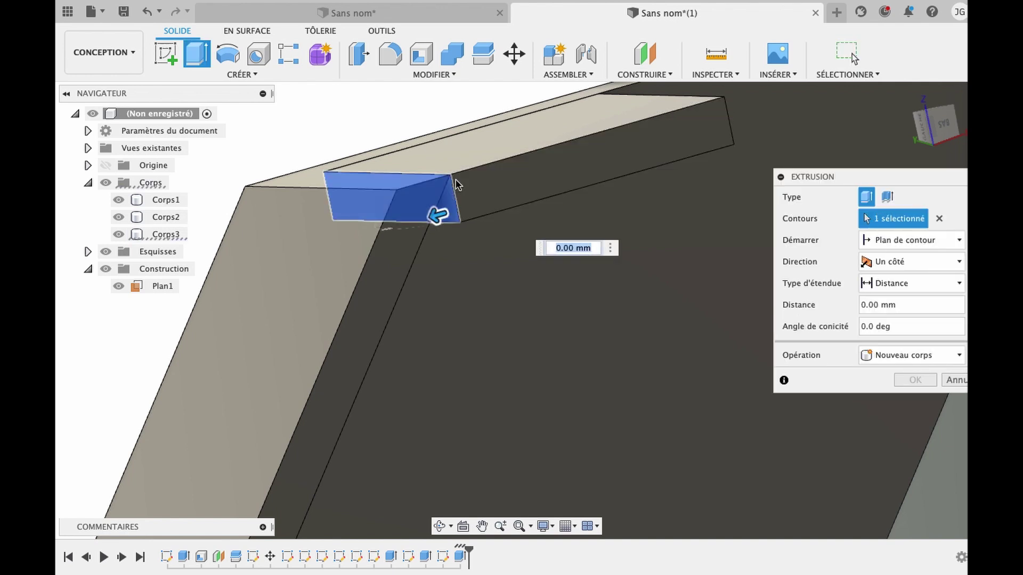
left_click(891, 285)
left_click(883, 333)
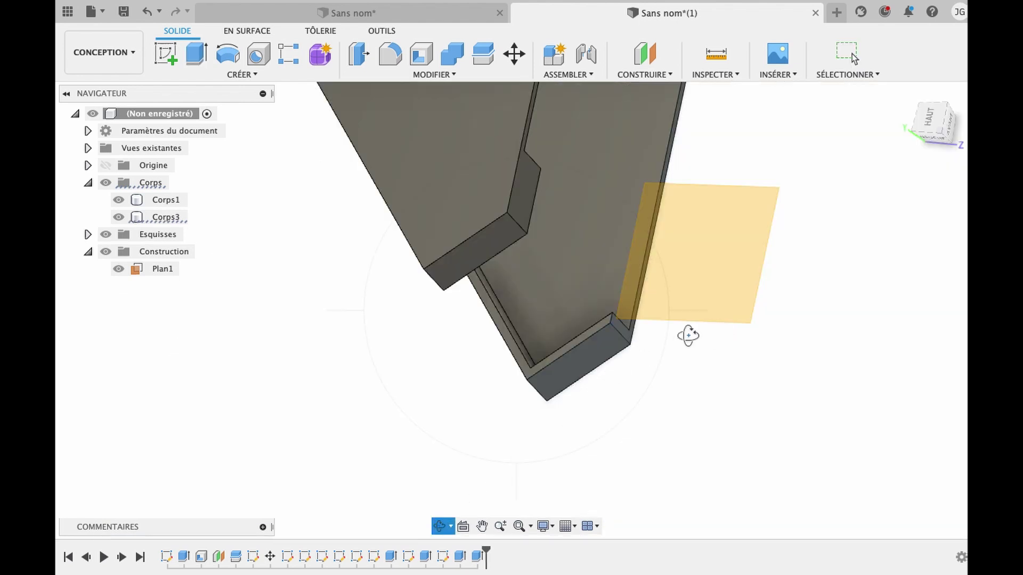
- Sketch a 20 mm by 15 mm rectangle on the lower half's front face, from the opposite end wall's inner upper corner down to the floor
middle_click_drag(688, 335, 645, 376, "shift")
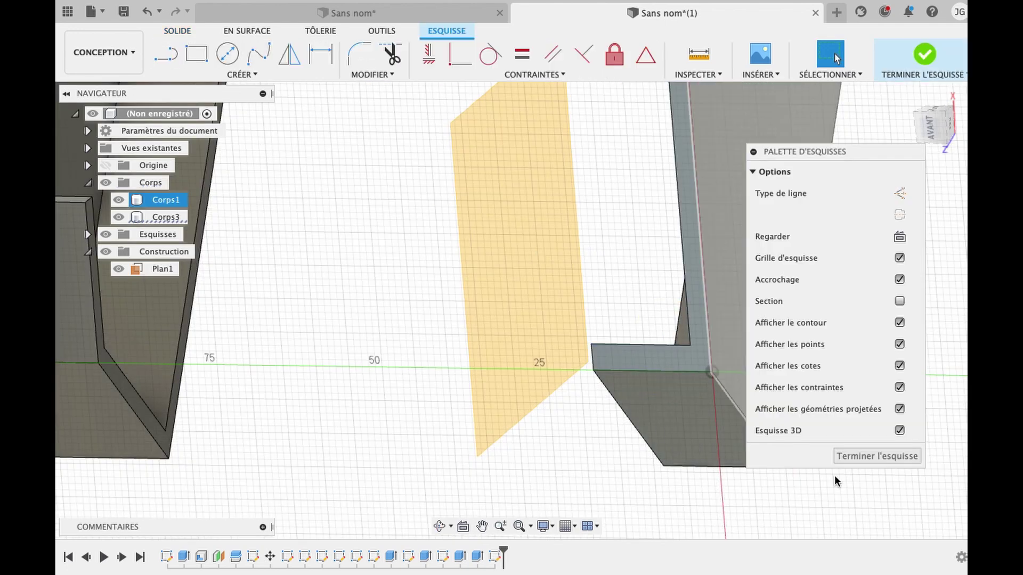
left_click(197, 52)
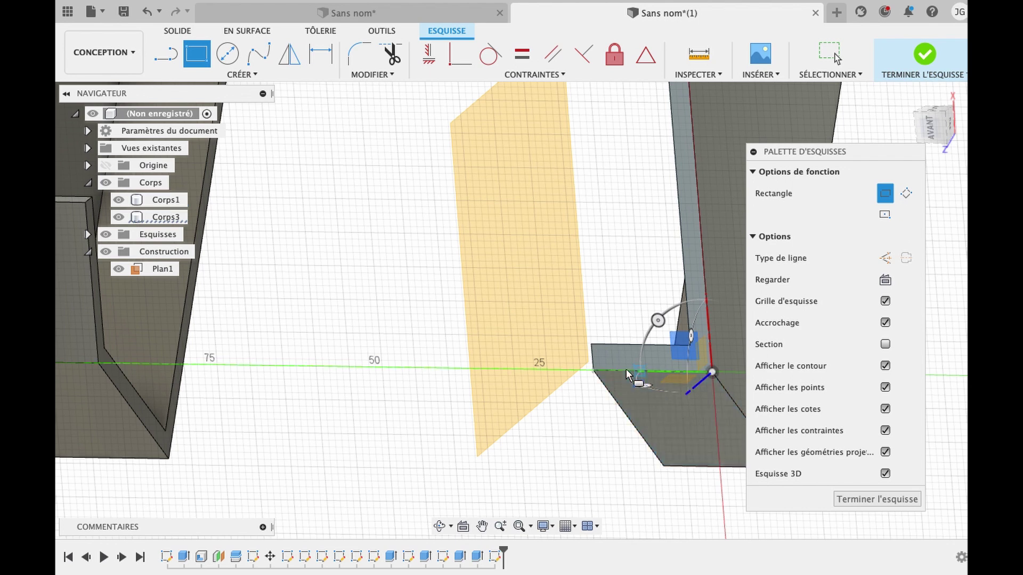
left_click(595, 347)
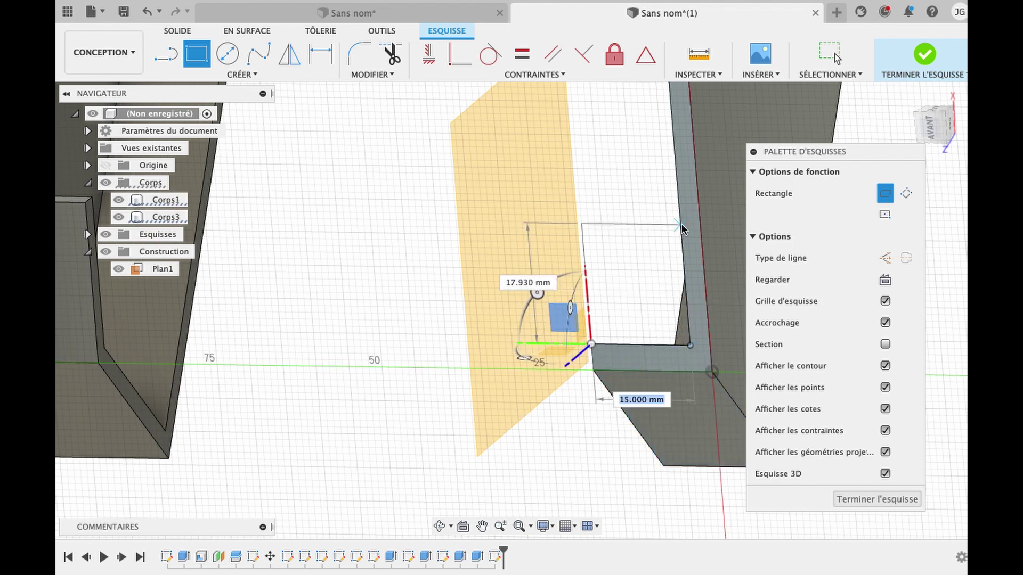
key("Tab")
type("20")
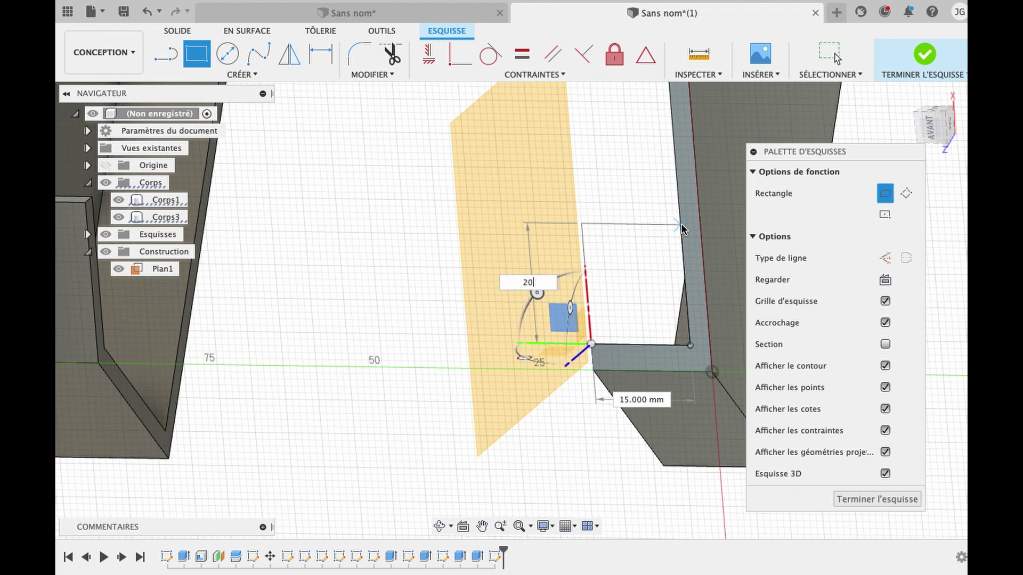
key("Return")
- Extrude the 20 mm by 15 mm rectangle at the lower half's opposite end by -3 mm as a new body
key("e")
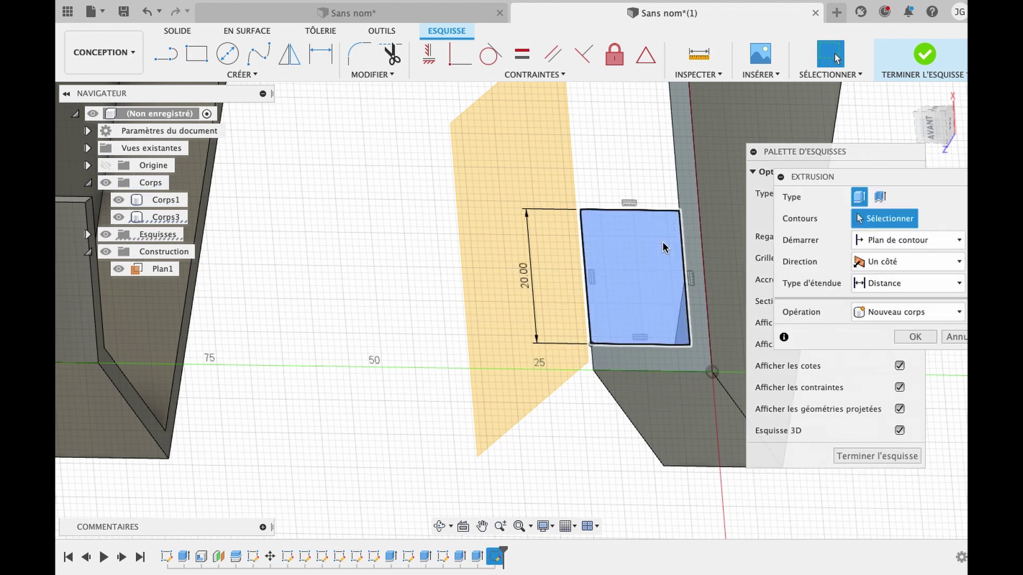
type("-3")
key("Return")
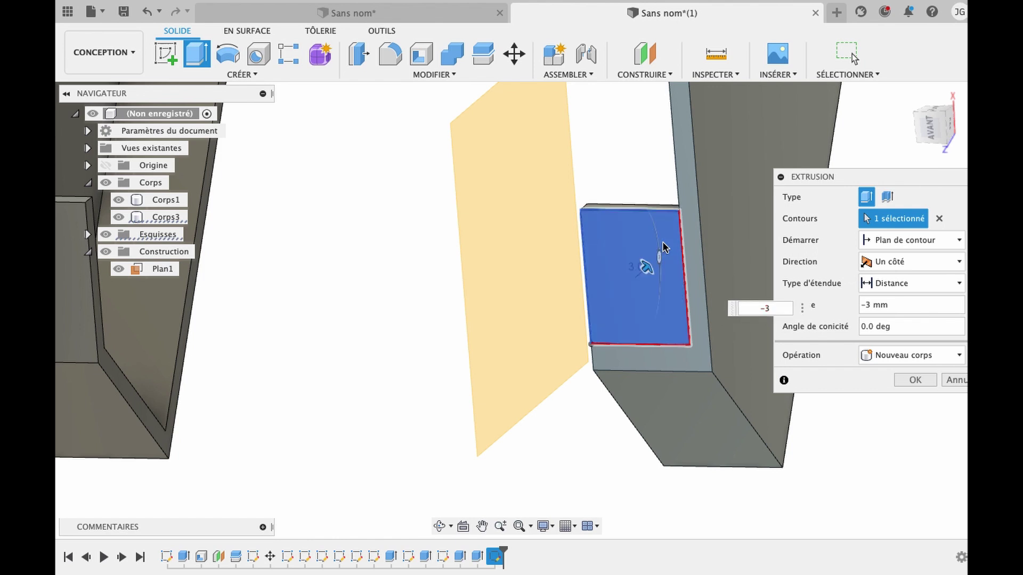
- Extrude the new lower tab's end face through the adjoining end wall with extent type Tout and operation Joindre
left_click(440, 526)
left_click_drag(664, 347, 730, 189)
left_click_drag(612, 336, 532, 463)
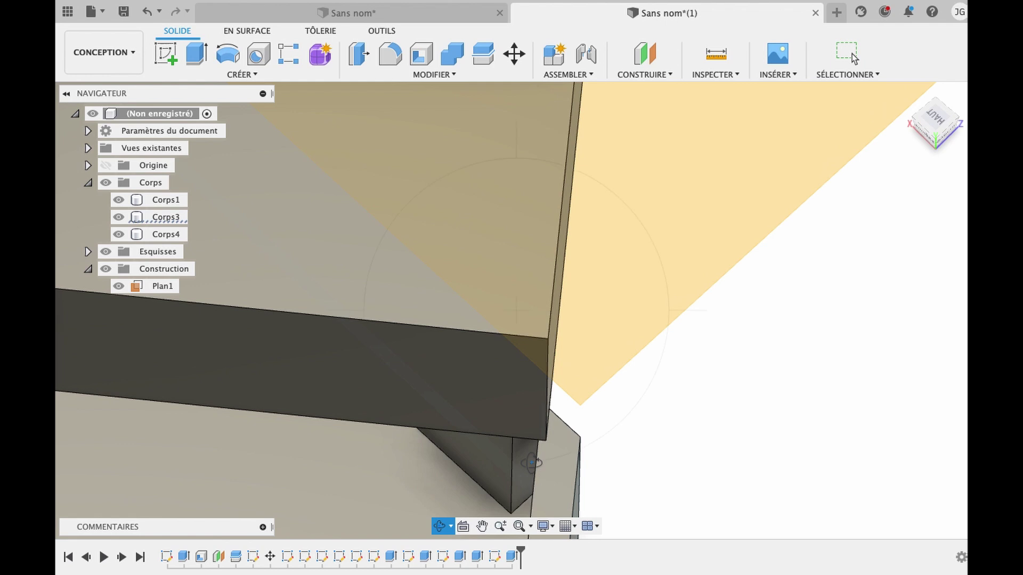
scroll(532, 463, "down", 3)
key("Escape")
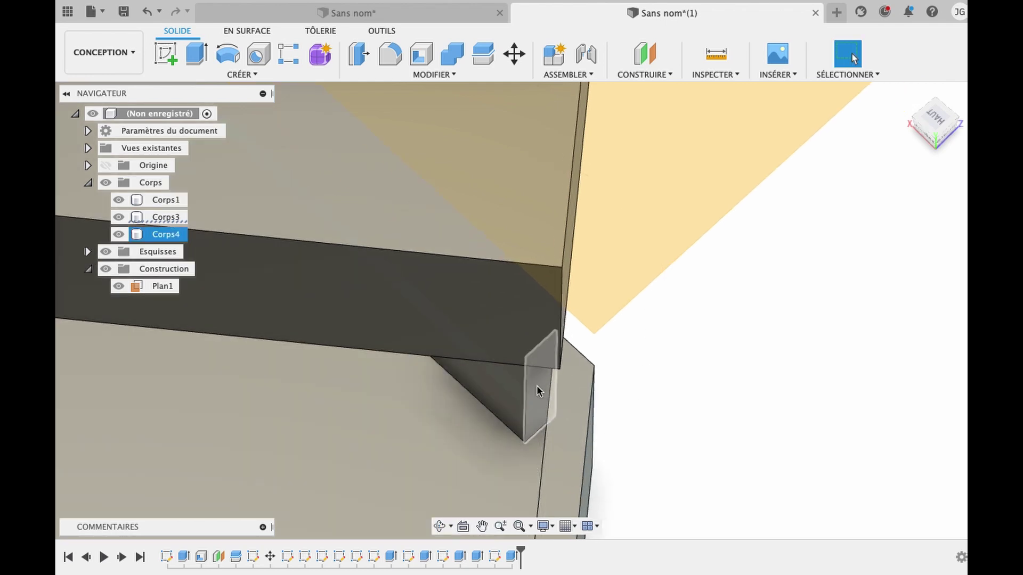
left_click(540, 391)
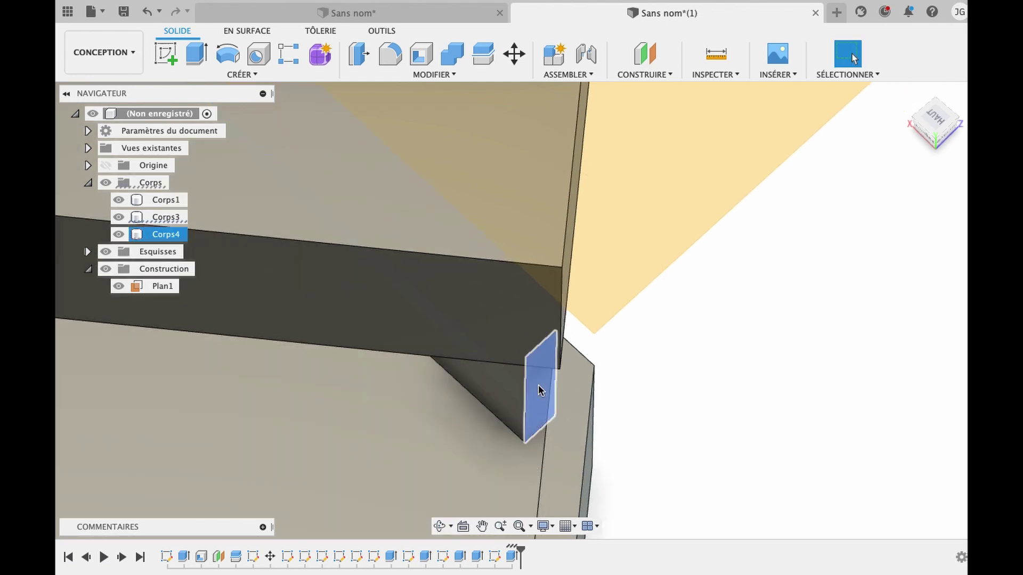
key("e")
left_click(895, 283)
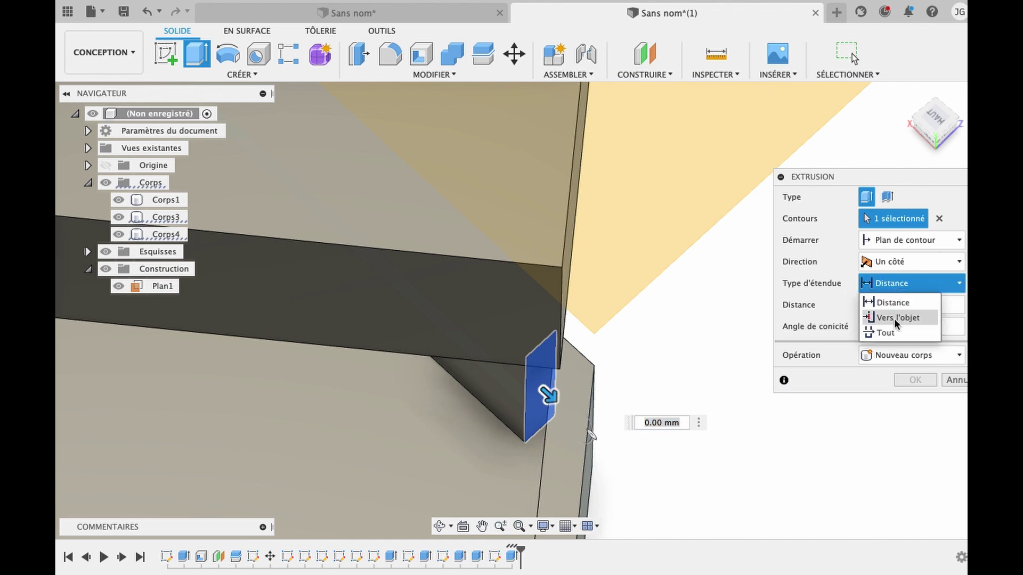
left_click(889, 332)
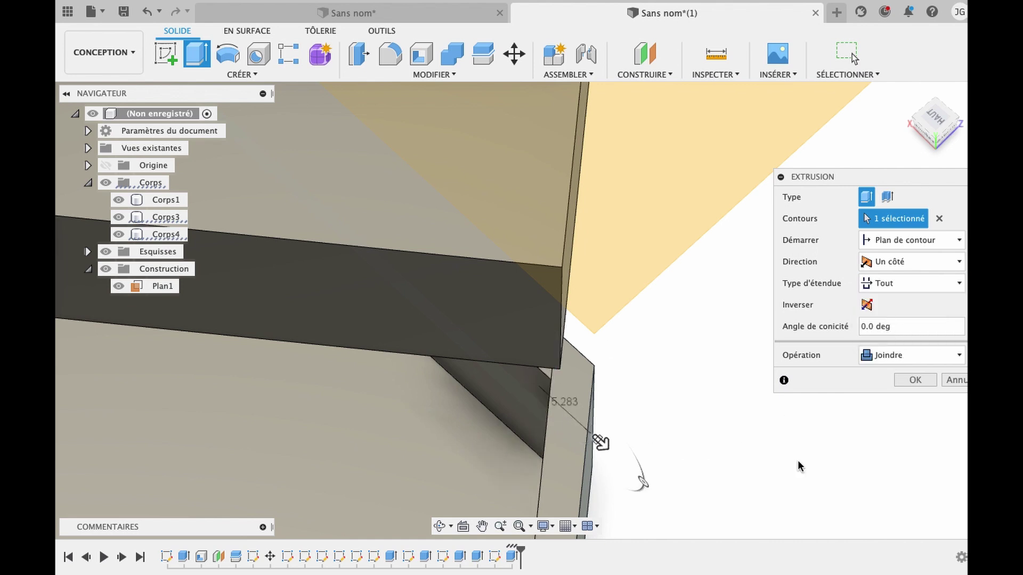